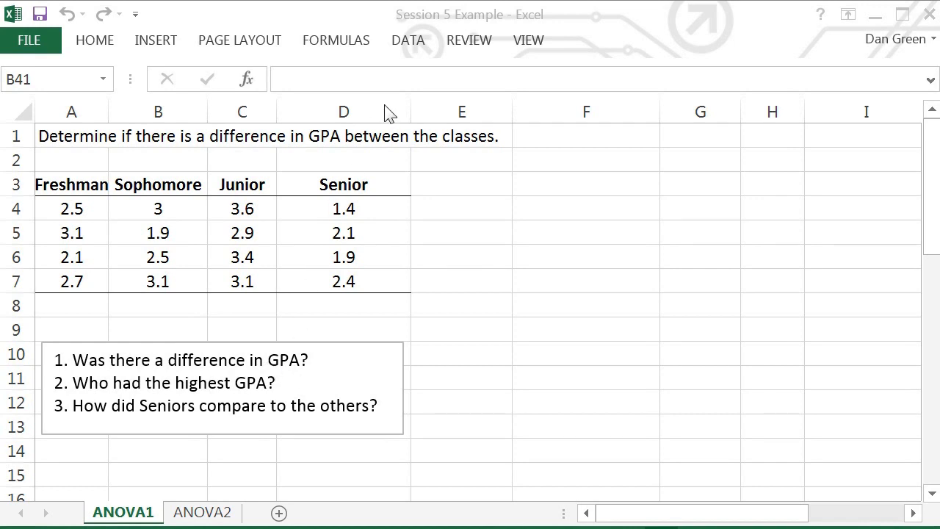
Start a single-factor ANOVA on the GPA data in A3:D7, with labels in the first row.
click(409, 46)
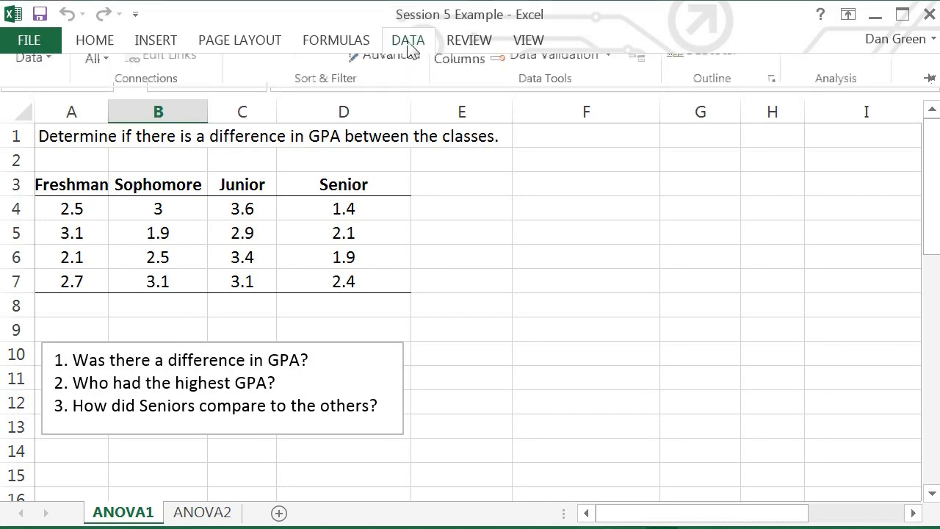
click(829, 66)
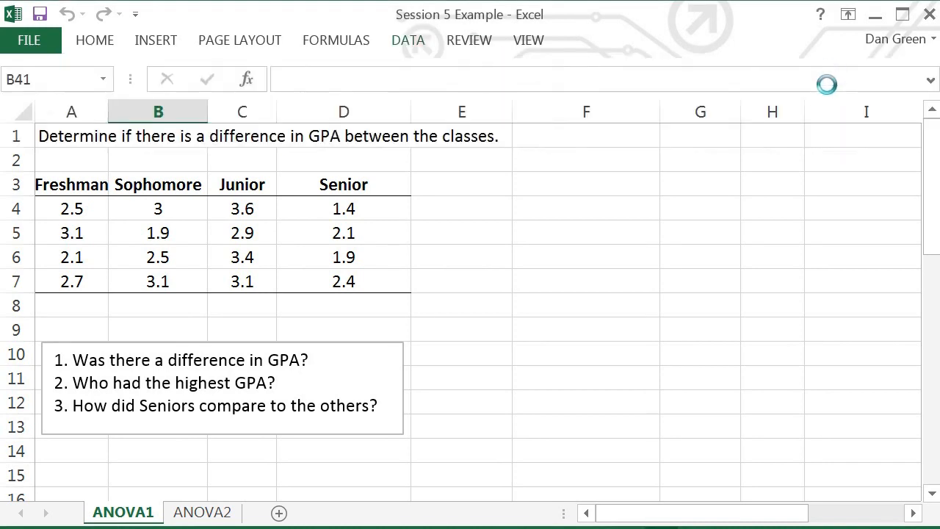
drag(556, 166, 633, 169)
drag(756, 257, 756, 245)
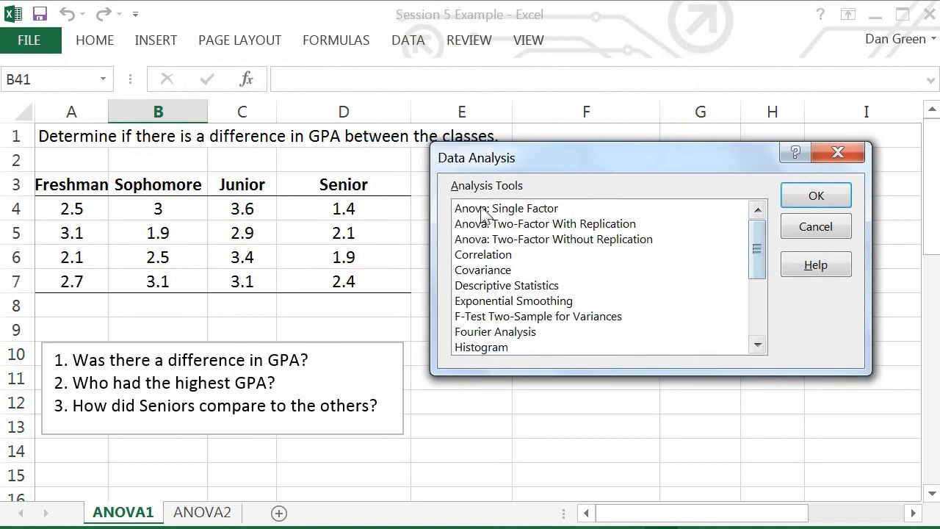
click(501, 211)
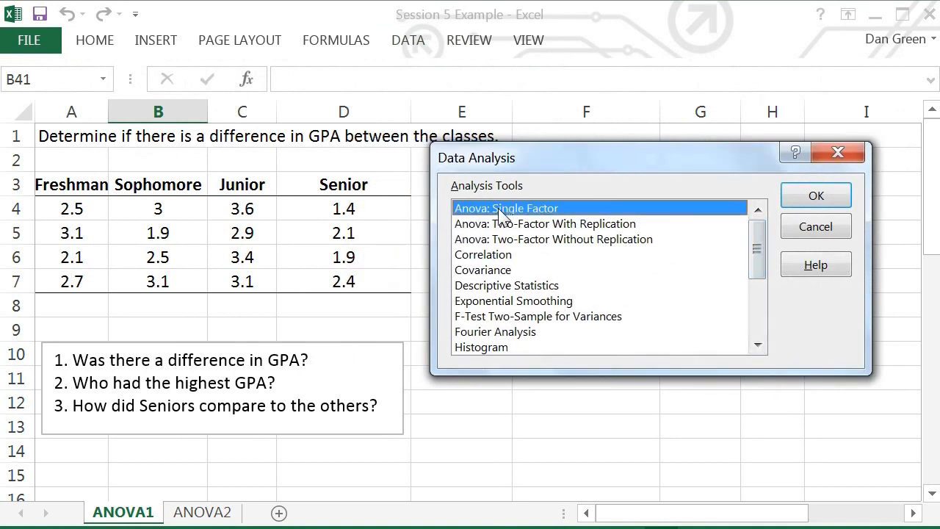
click(814, 196)
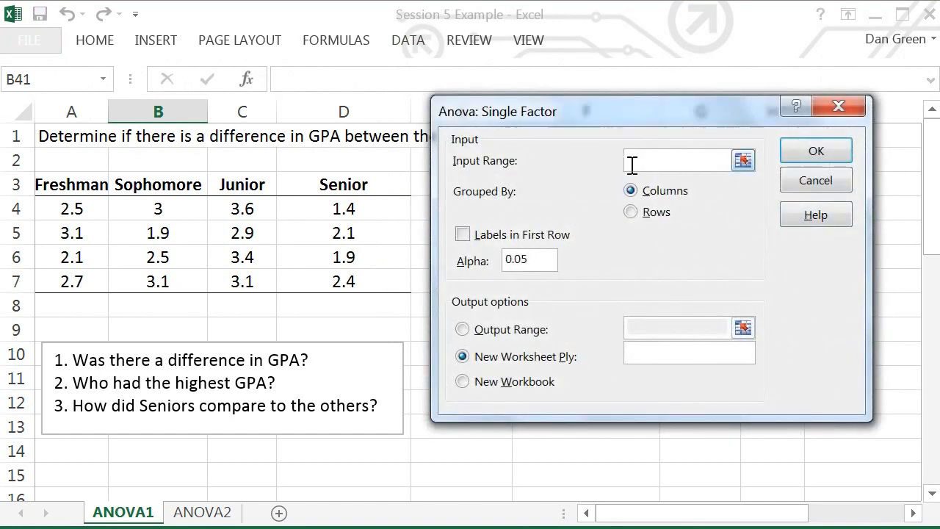
drag(75, 183, 338, 283)
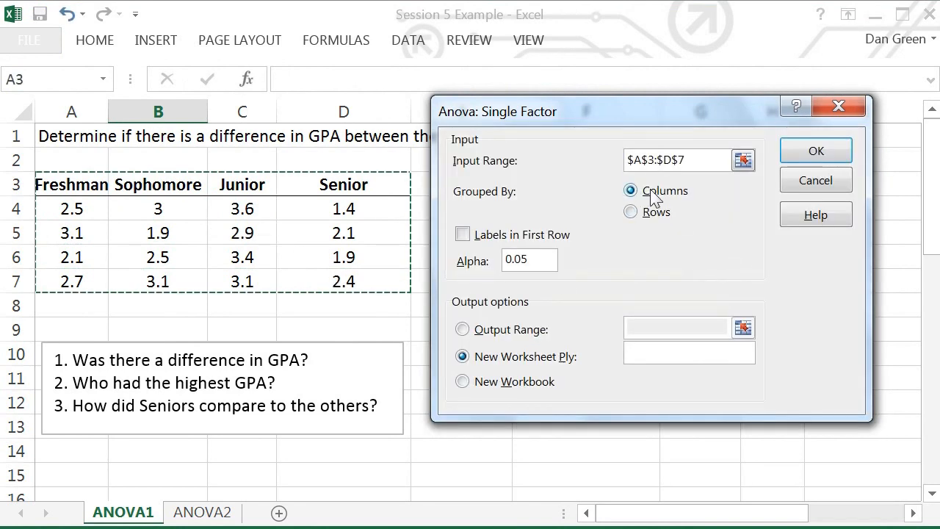
click(463, 236)
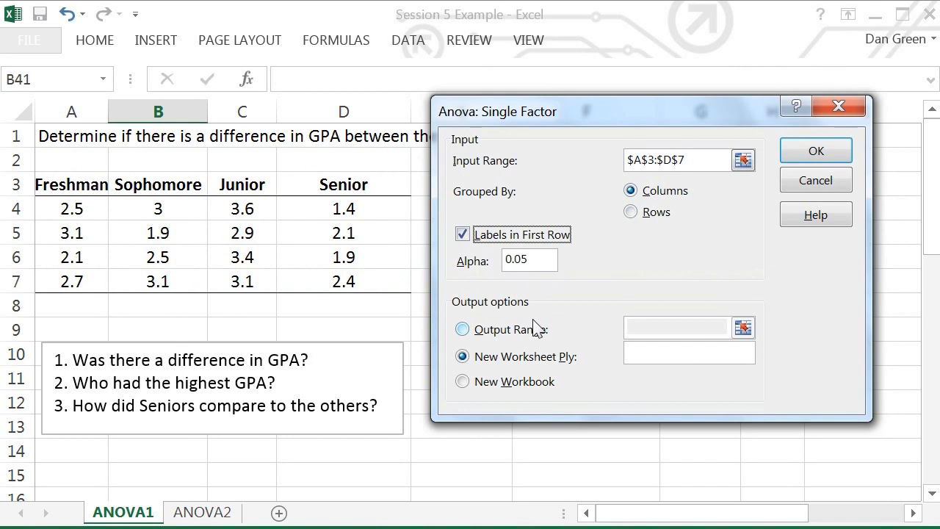
Place the ANOVA output on the current sheet starting at cell E2 and run the analysis.
click(464, 330)
click(640, 323)
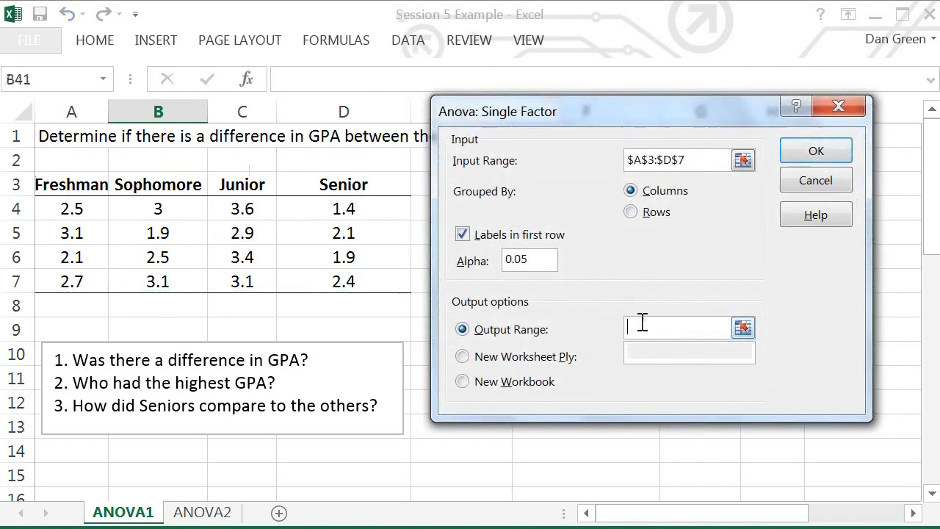
drag(576, 105, 647, 125)
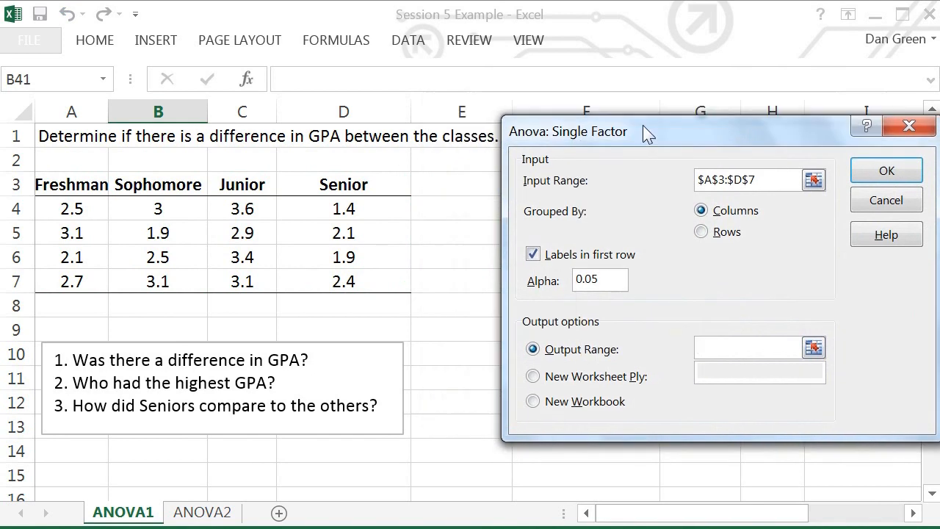
click(460, 159)
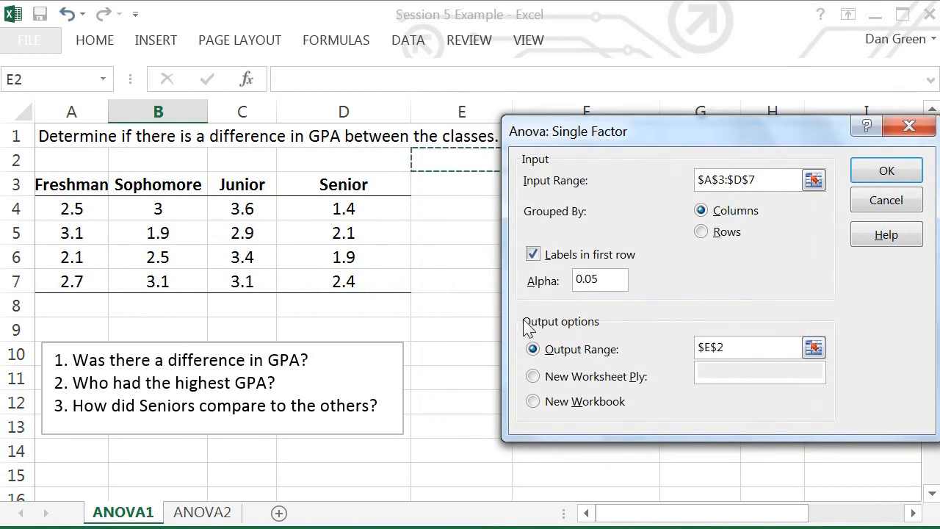
click(876, 174)
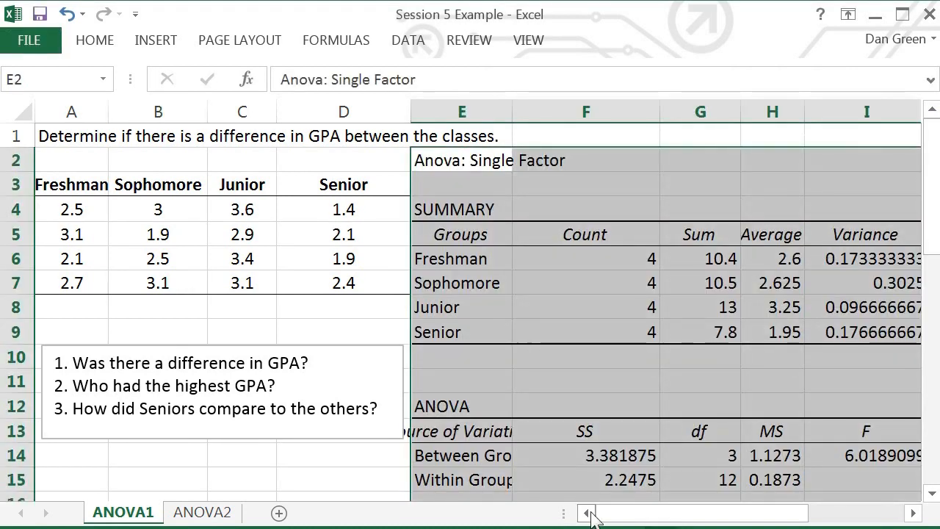
Examine the average GPA of each class in the ANOVA summary table.
drag(595, 512, 689, 526)
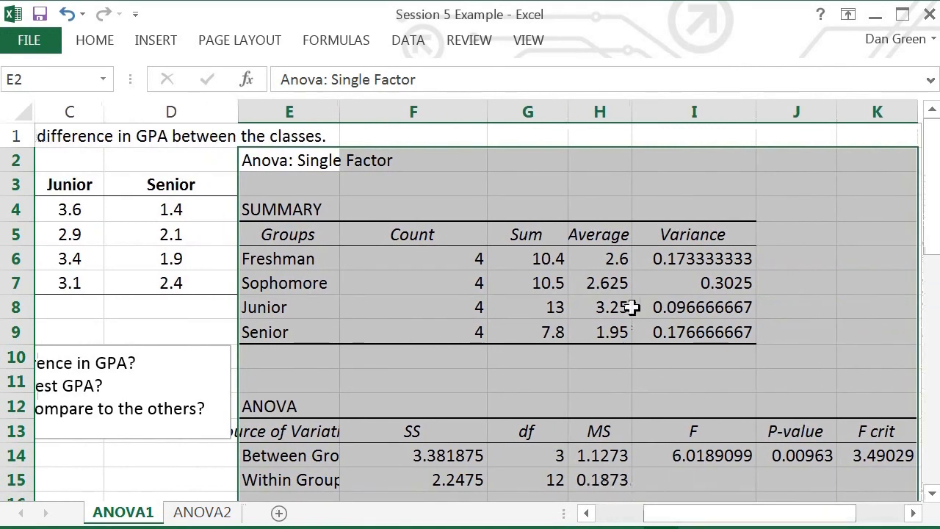
click(580, 334)
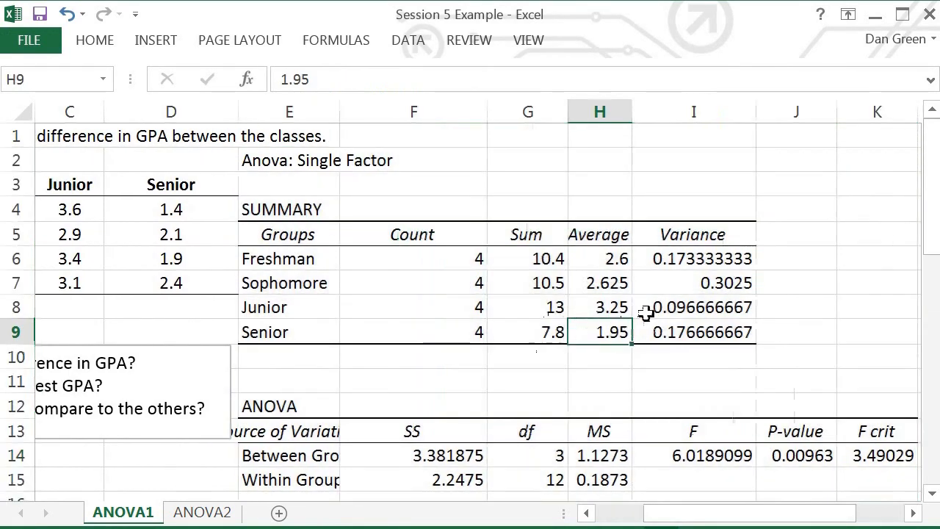
click(605, 259)
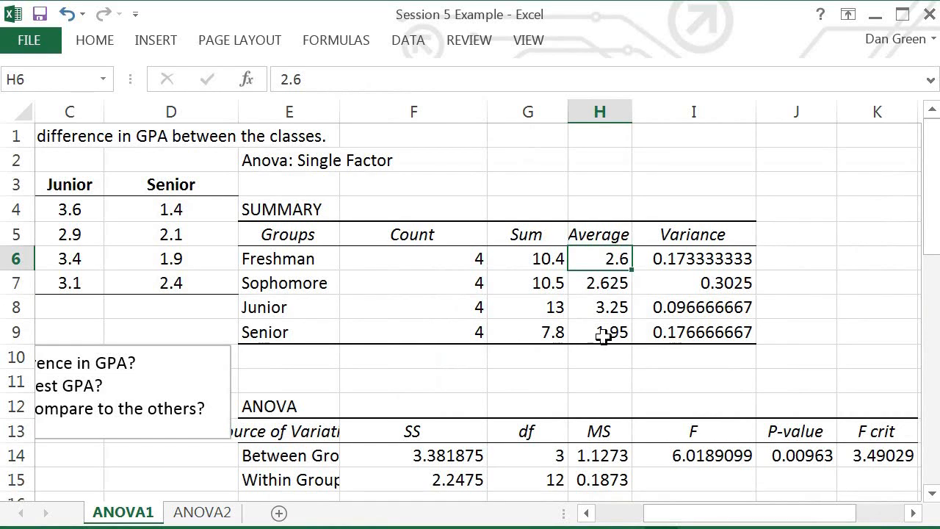
click(607, 286)
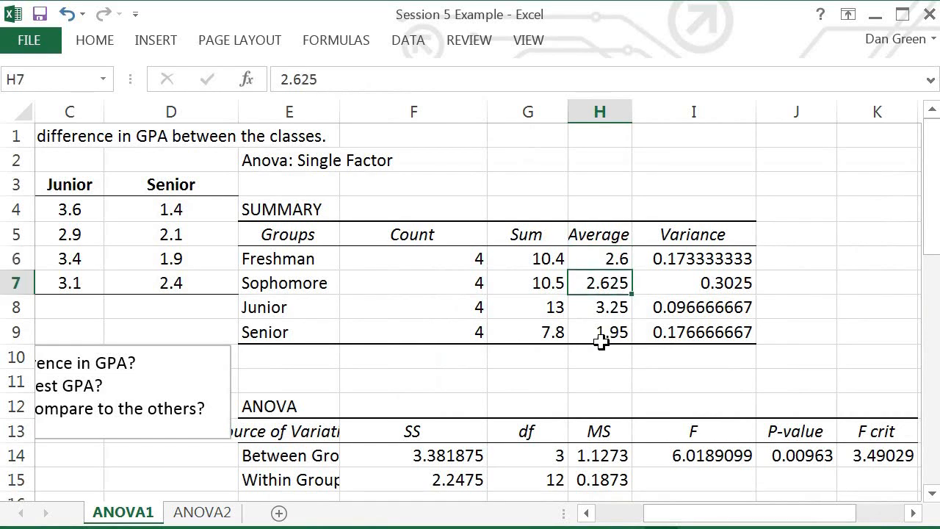
click(607, 307)
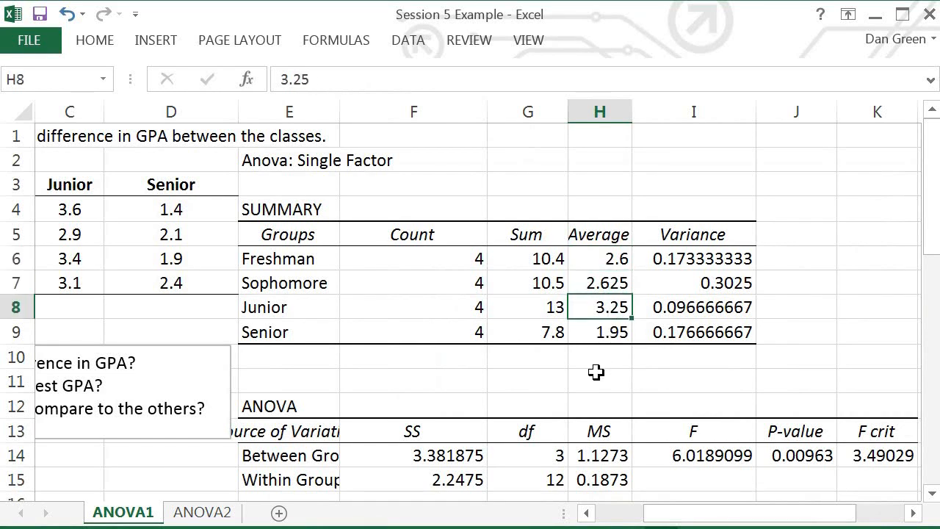
click(612, 334)
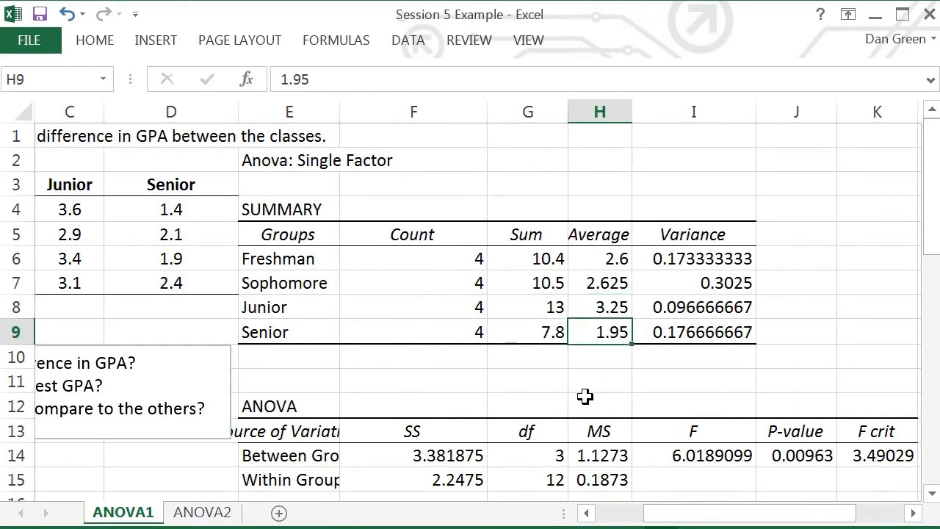
click(616, 309)
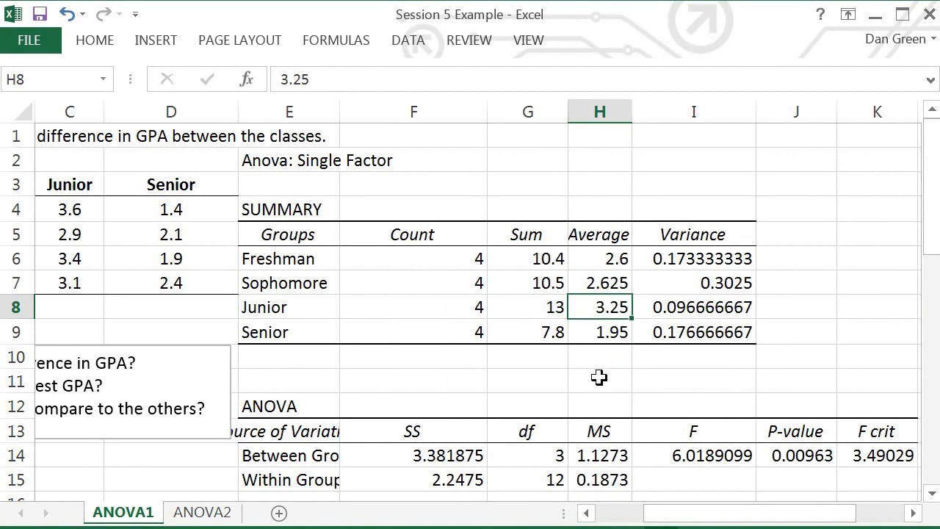
click(612, 332)
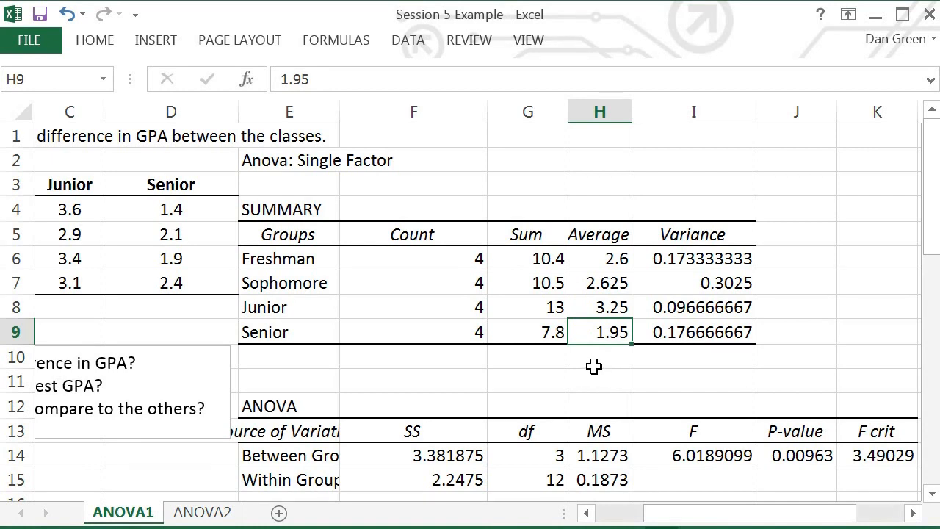
Bold the between-groups P-value in cell J14 of the ANOVA table.
click(800, 456)
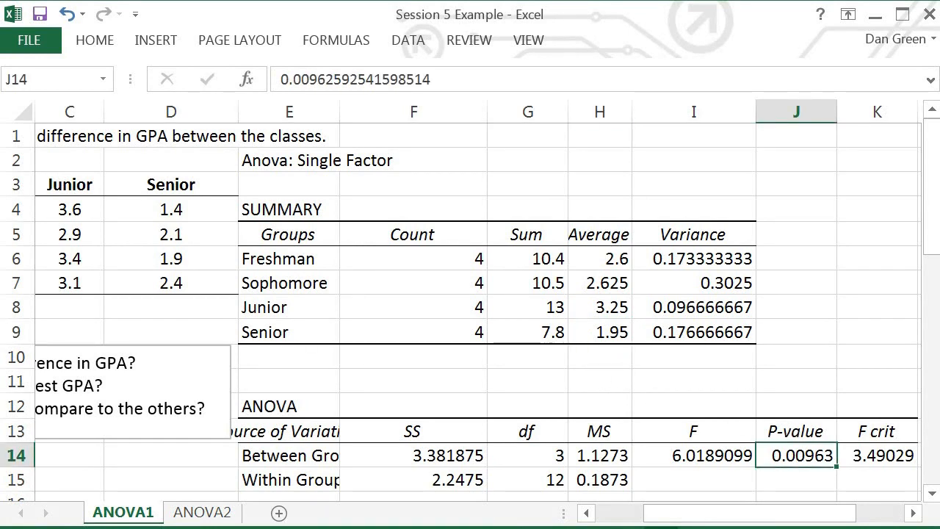
key(ctrl+b)
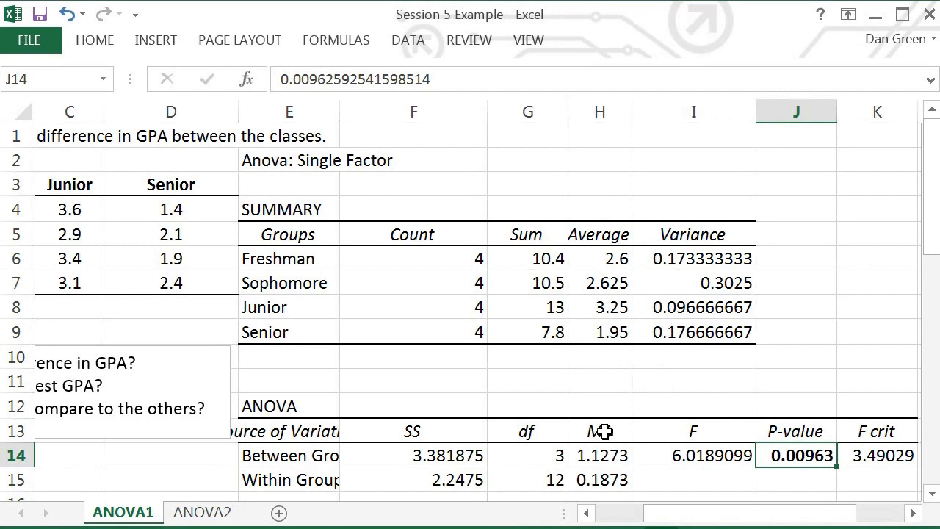
Answer question 1 in the text box with "Yes p<.01".
drag(679, 520, 649, 520)
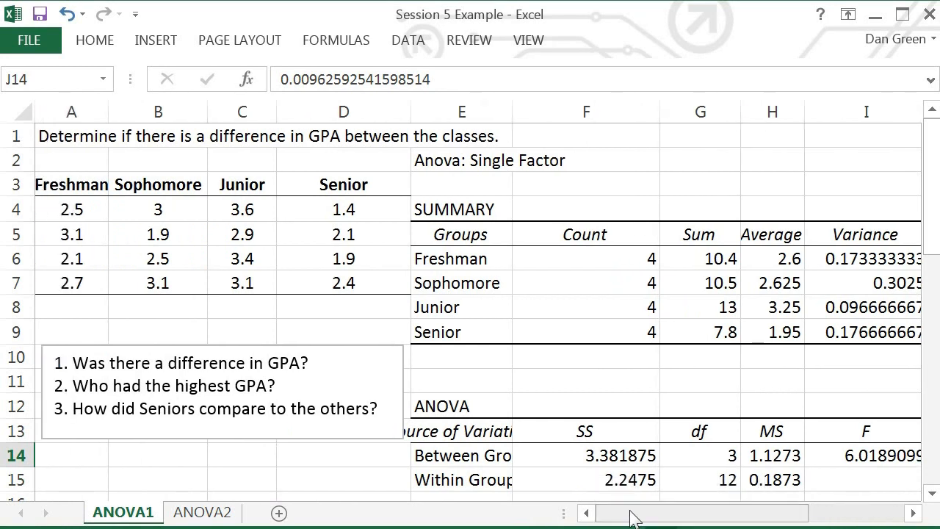
click(314, 360)
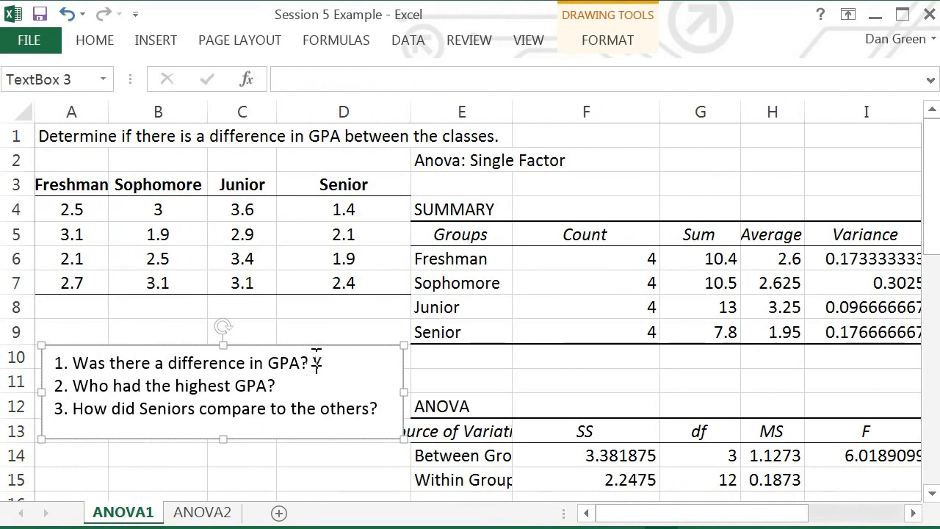
text(Yes p<)
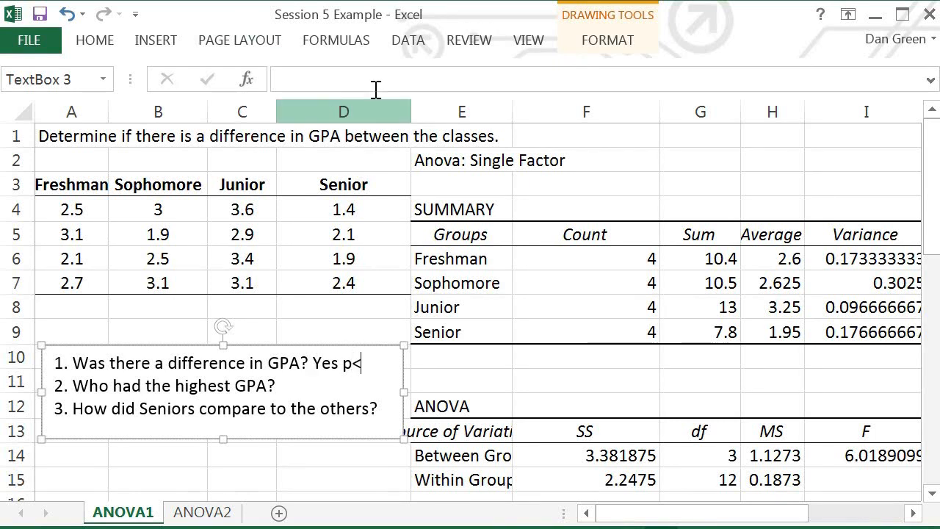
mouse_move(665, 516)
mouse_down()
mouse_move(727, 520)
mouse_move(665, 518)
mouse_up()
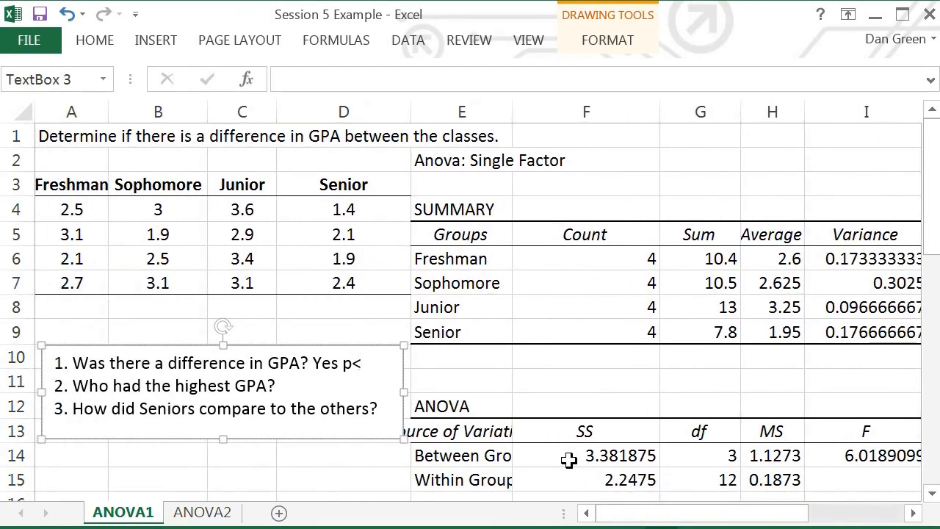
text(.01)
key(Return)
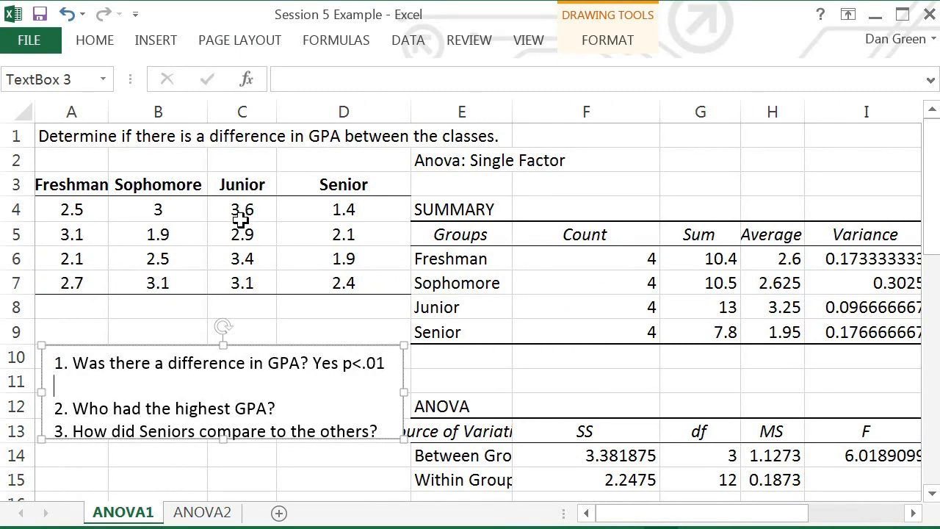
key(BackSpace)
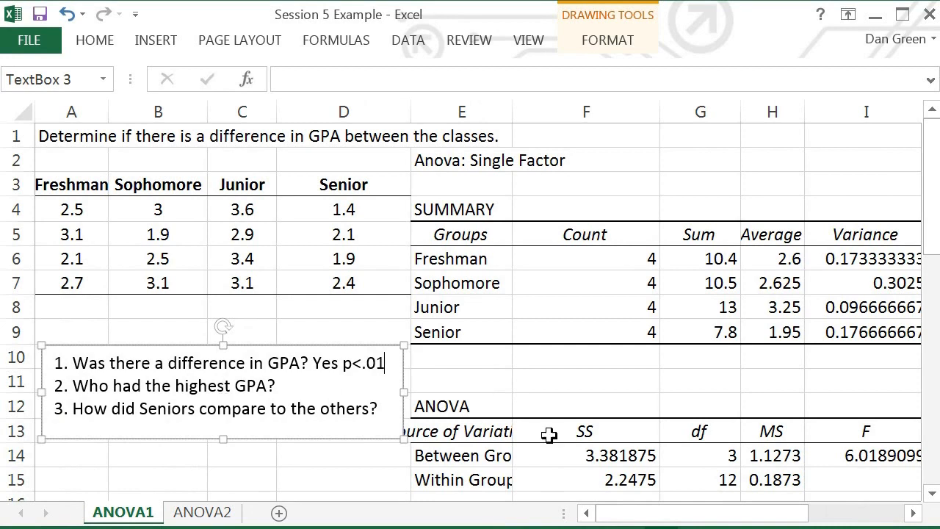
Move the ANOVA table from E12:K17 up two rows so it starts at cell E10, directly below the summary table.
drag(695, 518, 743, 519)
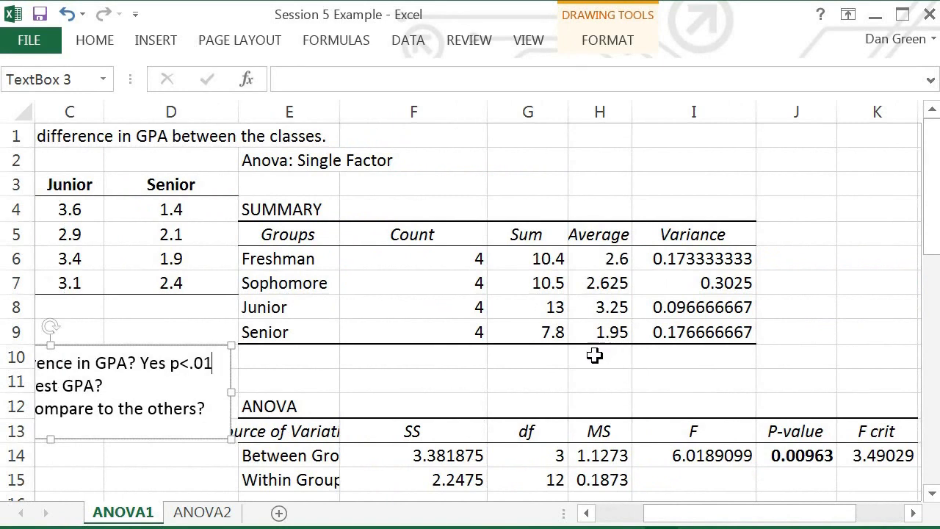
drag(930, 245, 932, 284)
mouse_move(277, 283)
mouse_down()
mouse_move(342, 384)
mouse_move(710, 422)
mouse_move(887, 410)
mouse_up()
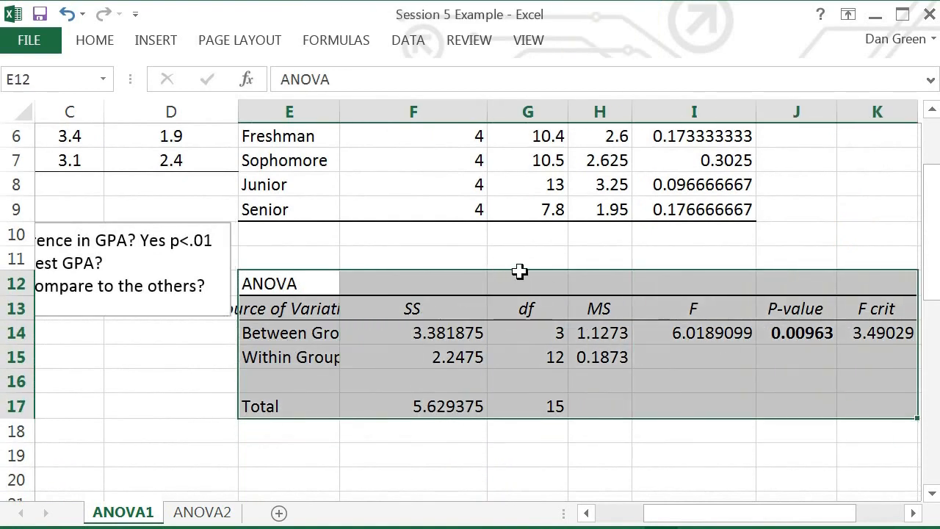
drag(519, 272, 521, 248)
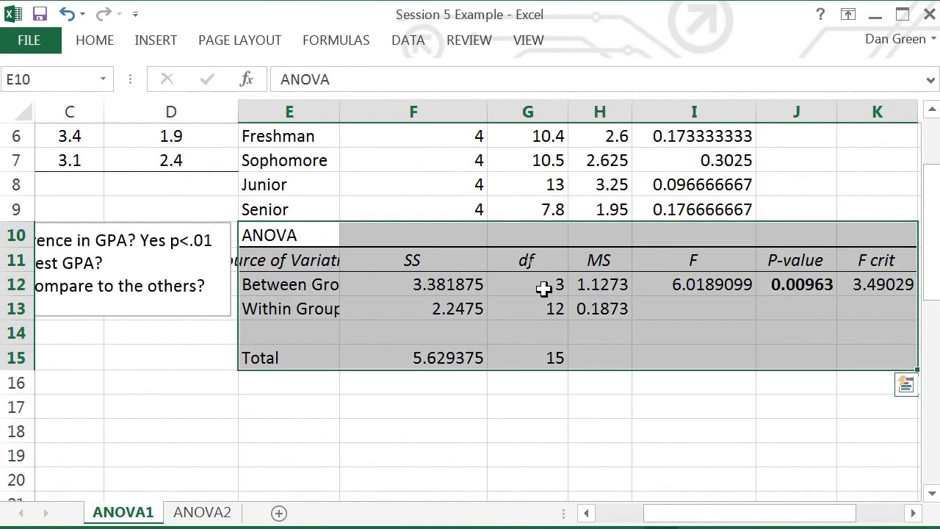
click(526, 400)
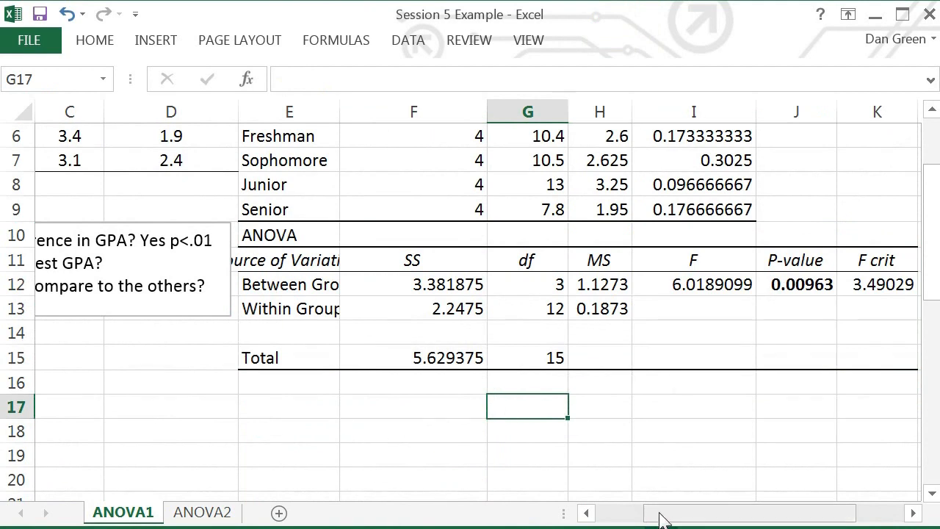
Open the t-Test: Two-Sample Assuming Equal Variances tool from the data analysis tools.
drag(665, 517, 618, 526)
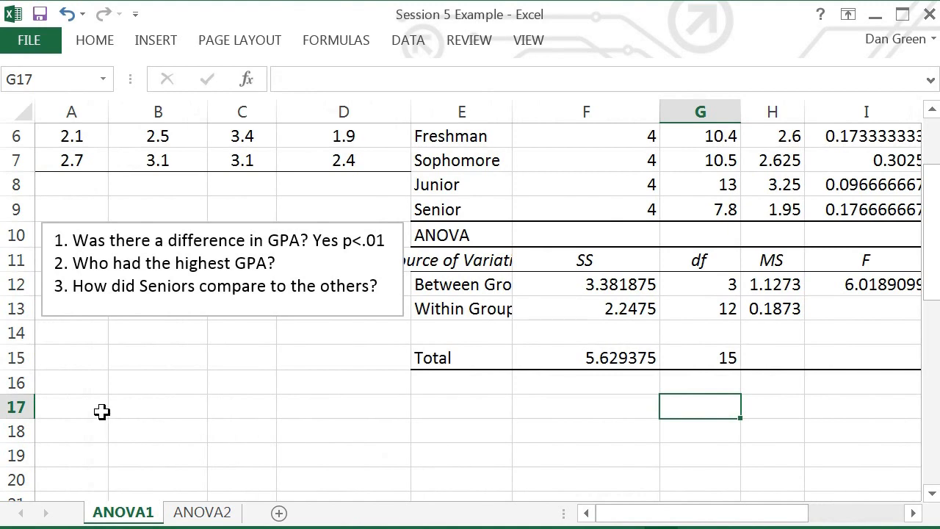
drag(927, 227, 924, 183)
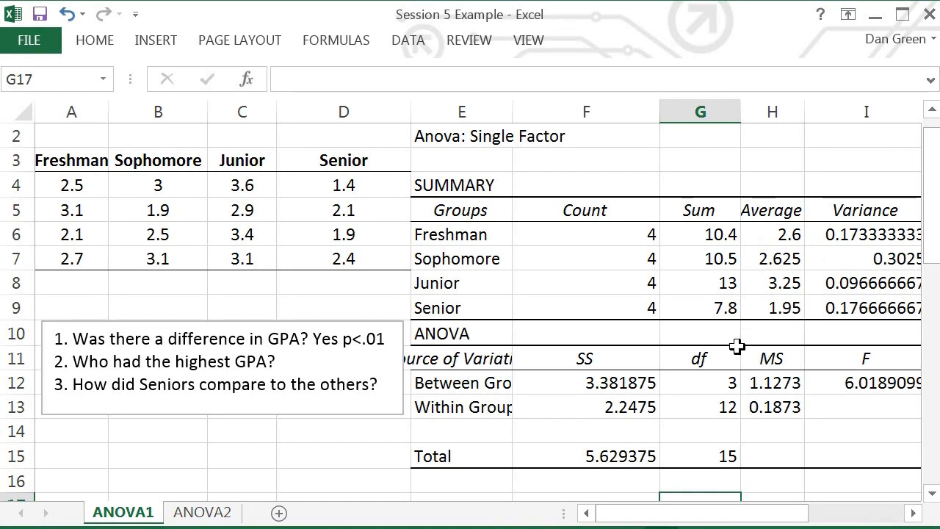
click(408, 42)
click(810, 70)
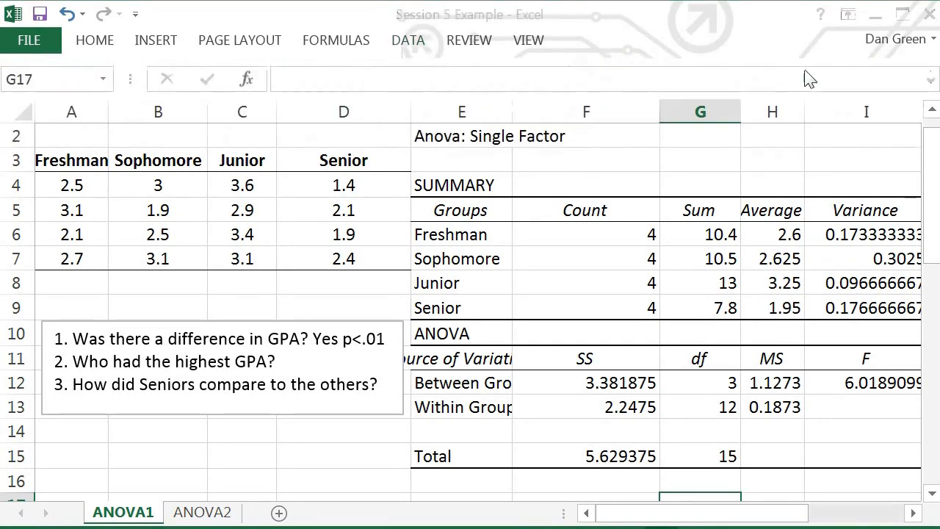
scroll(831, 261, down, 3)
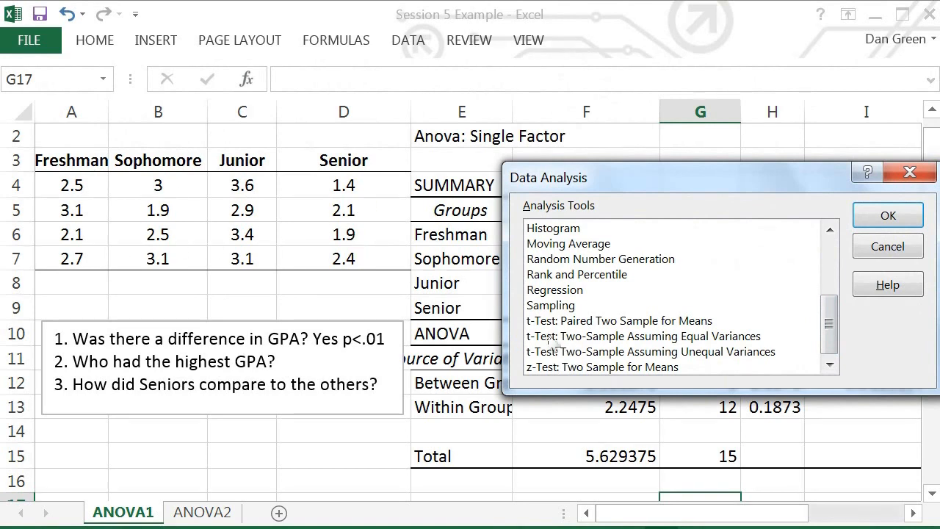
click(596, 338)
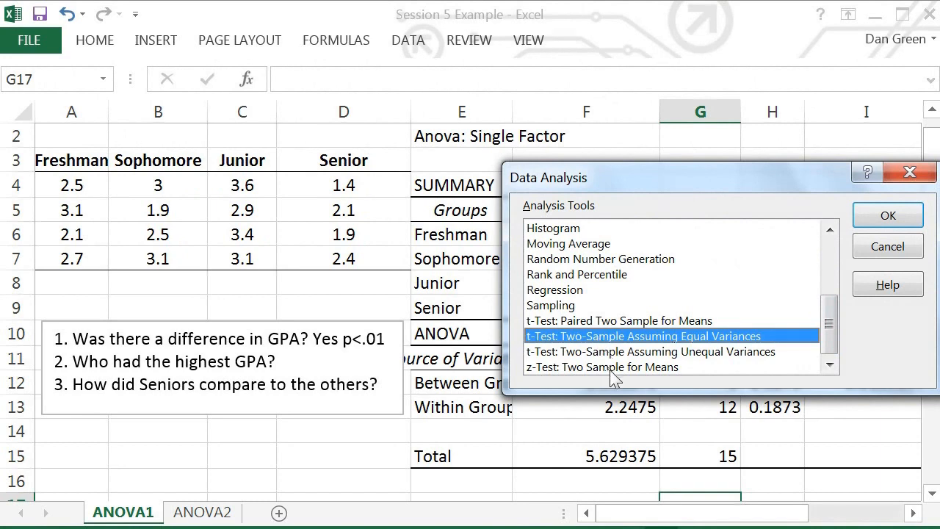
click(873, 221)
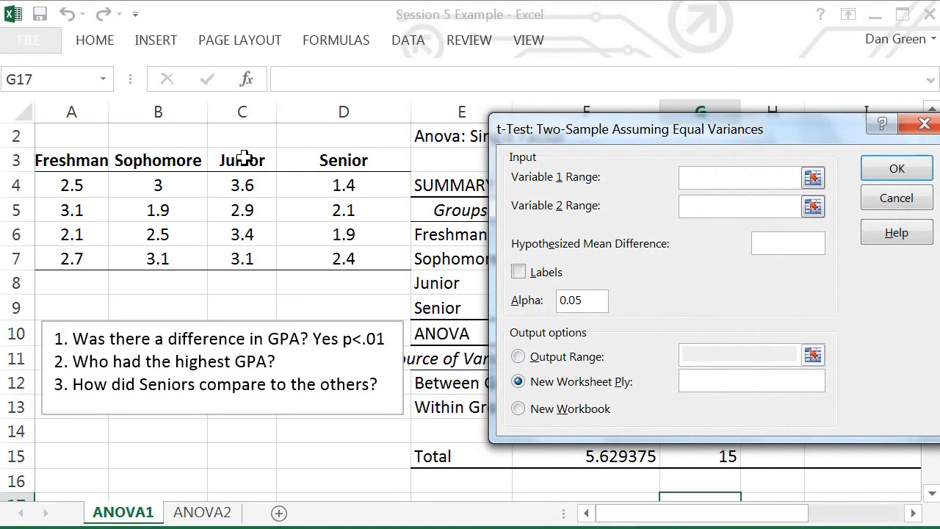
drag(245, 160, 245, 258)
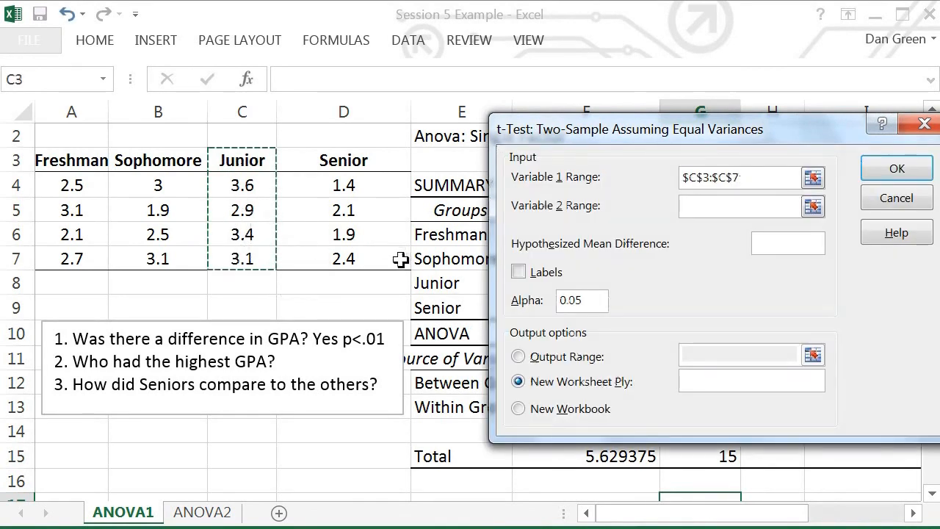
drag(566, 130, 466, 365)
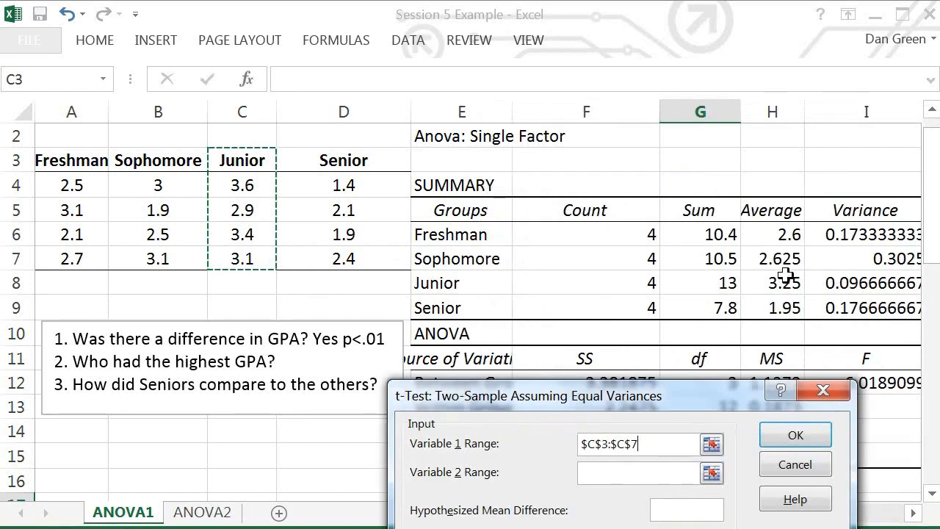
drag(588, 260, 507, 259)
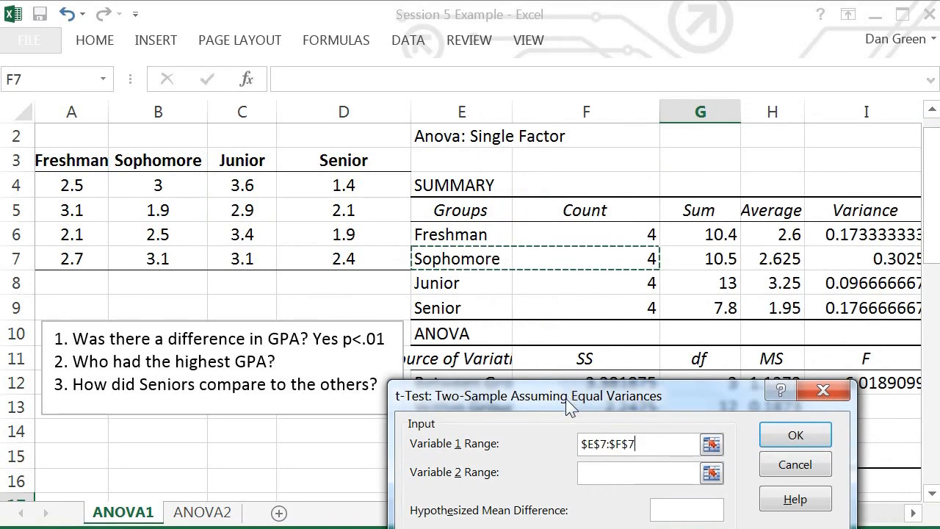
drag(571, 395, 612, 145)
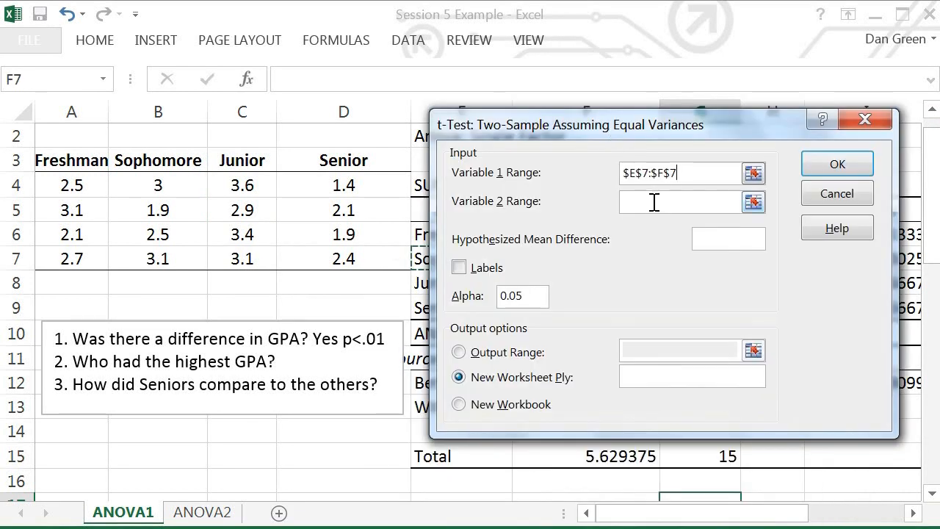
drag(693, 170, 623, 172)
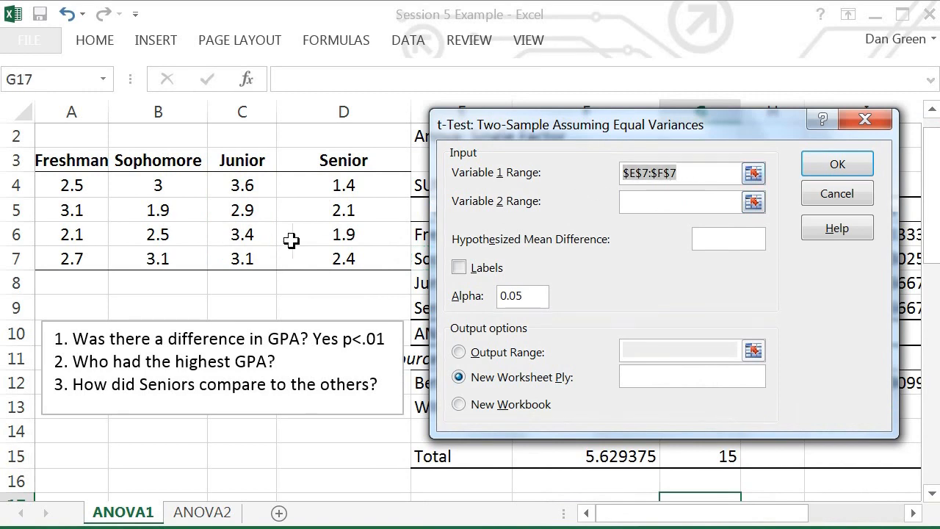
click(686, 177)
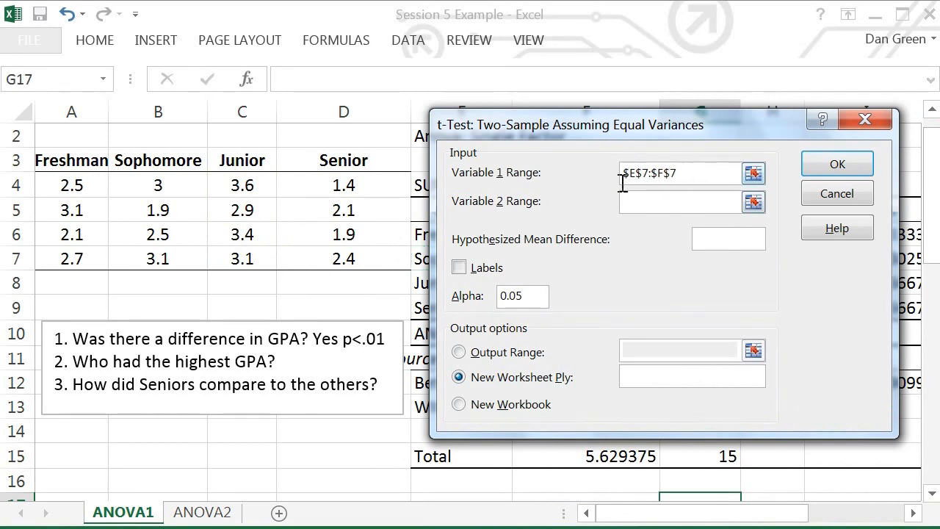
Set the Variable 1 range to the Junior column C3:C7 and the Variable 2 range to the Sophomore column B3:B7, including headers.
drag(689, 173, 605, 178)
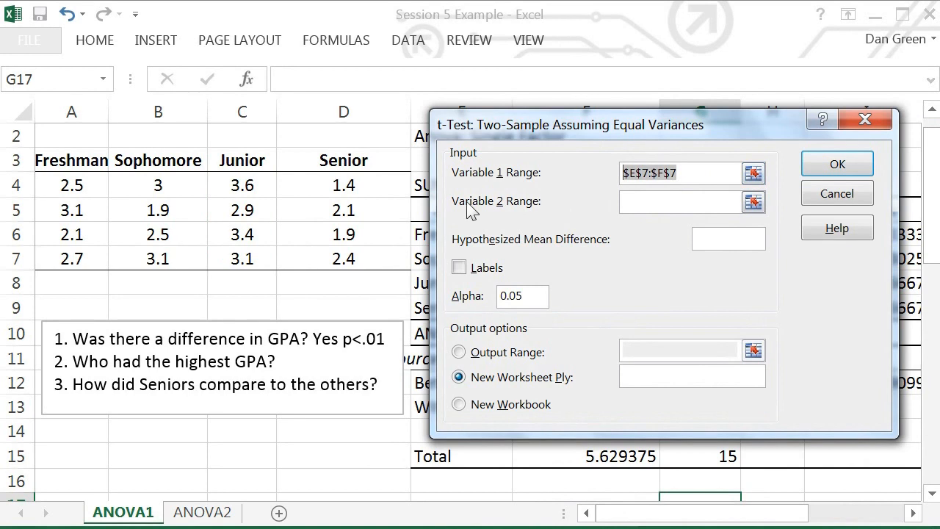
drag(227, 167, 231, 253)
click(663, 202)
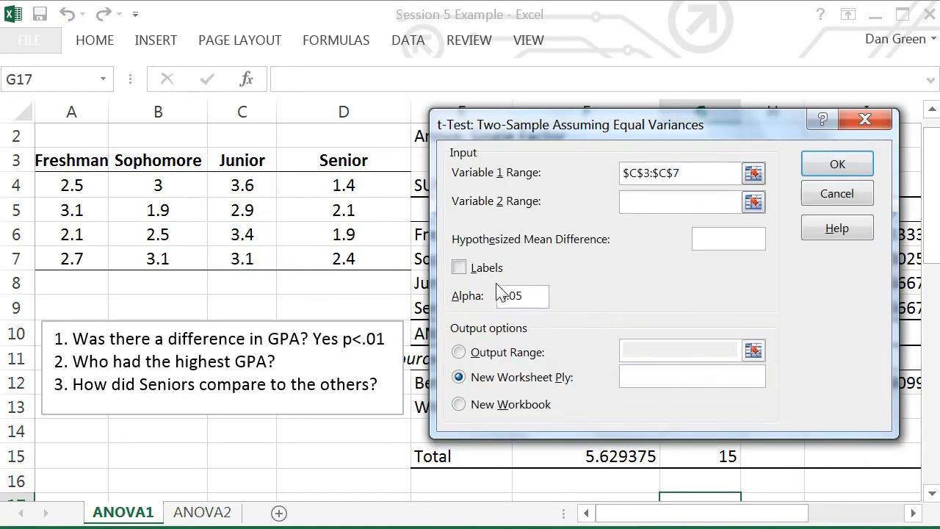
drag(163, 166, 157, 261)
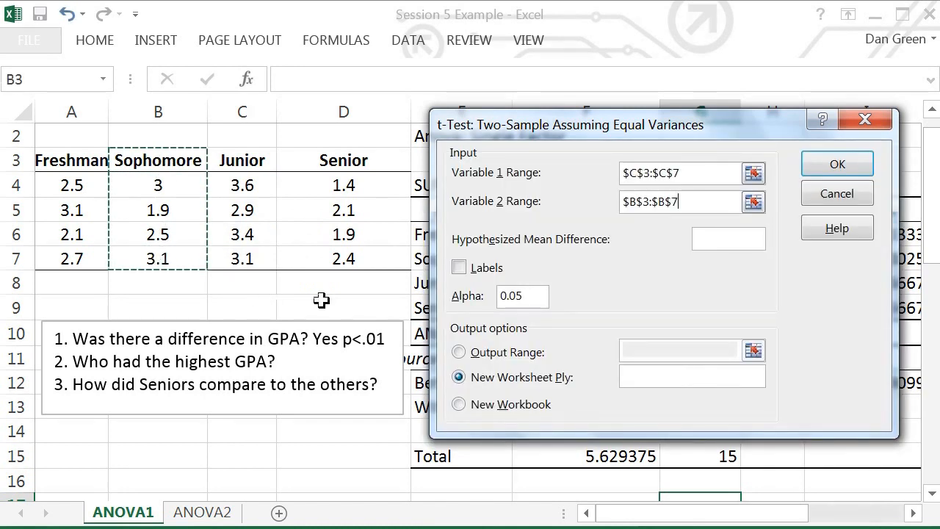
Set the hypothesized mean difference to 0, enable Labels, and send the t-test output to cell A16.
click(716, 234)
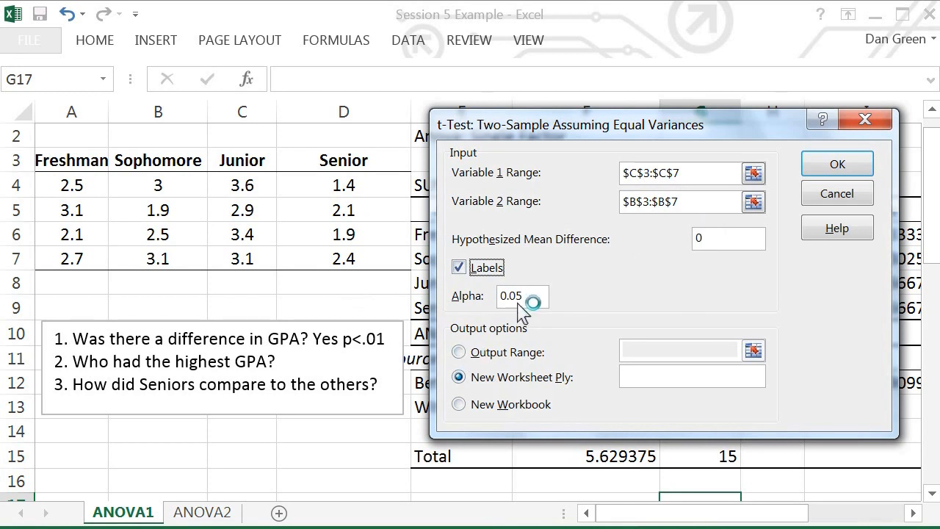
click(459, 352)
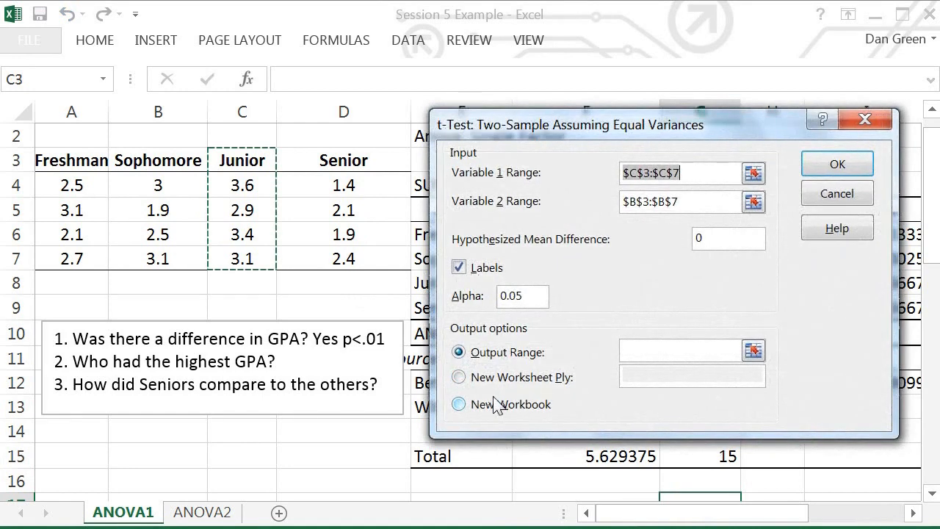
click(78, 482)
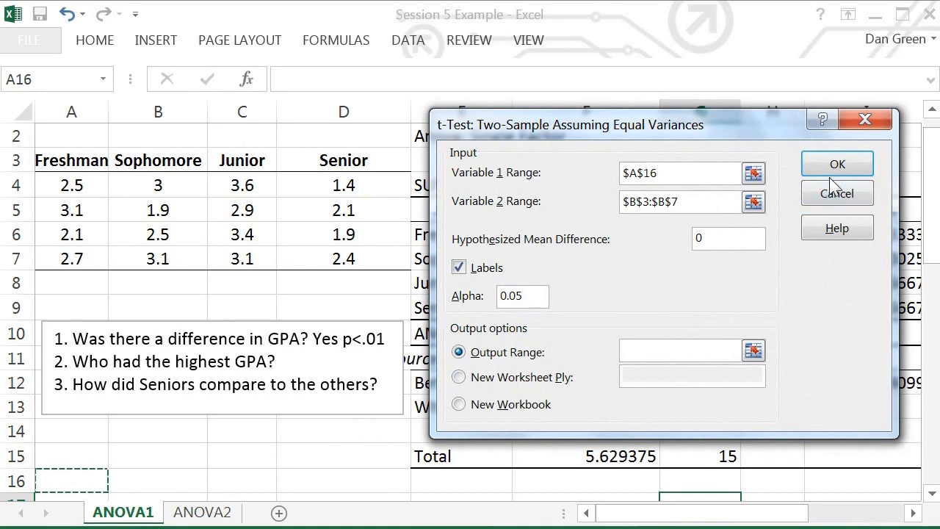
click(674, 353)
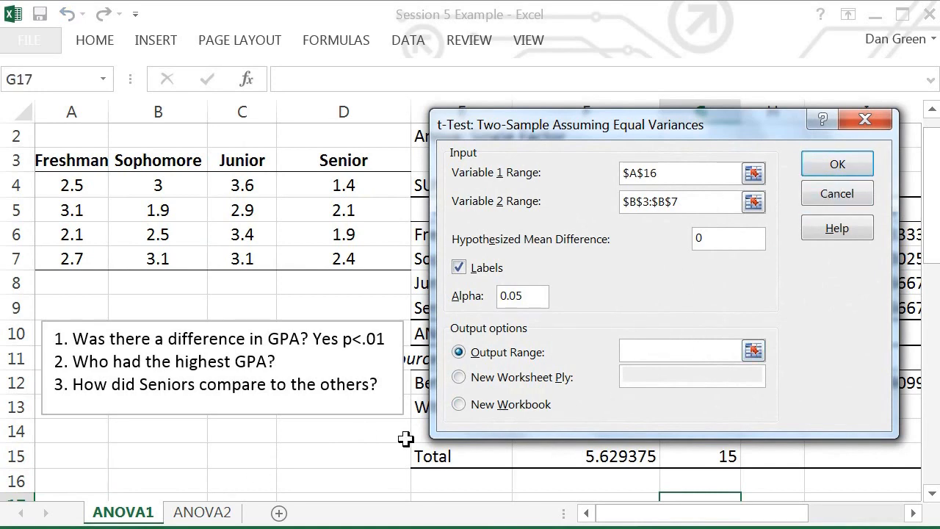
click(75, 480)
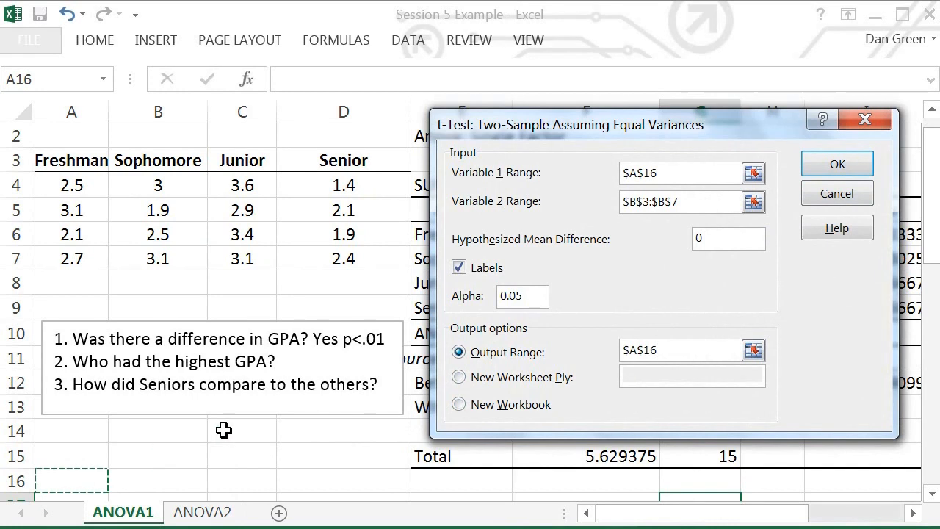
Correct the Variable 1 range to the Junior column C3:C7 and run the t-test.
click(838, 167)
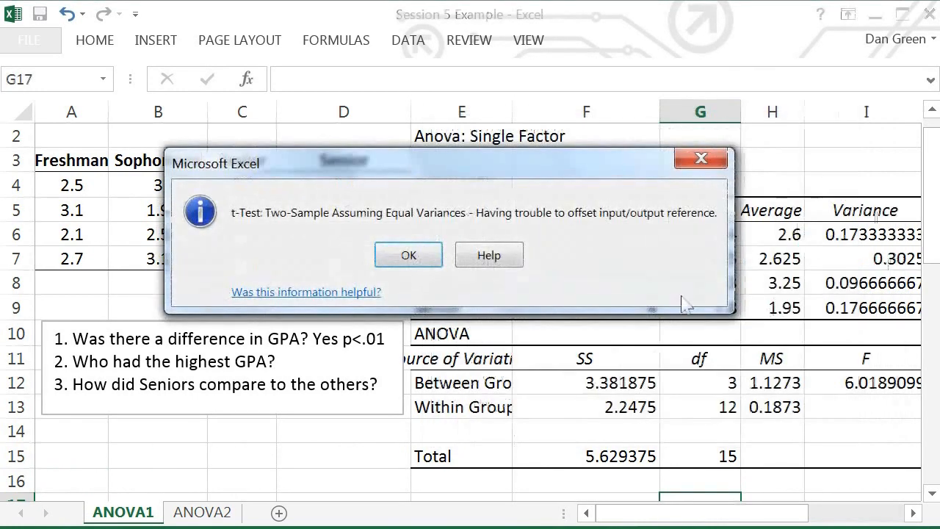
click(350, 254)
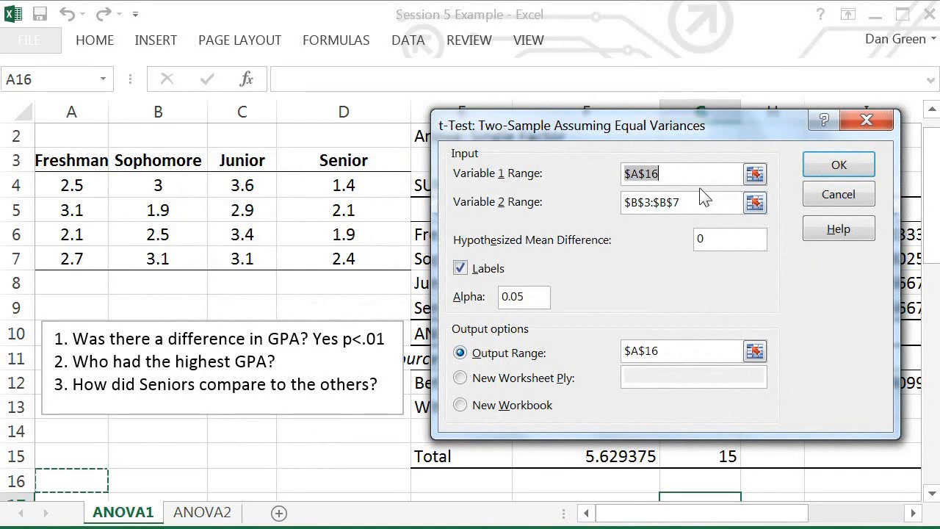
drag(242, 163, 245, 262)
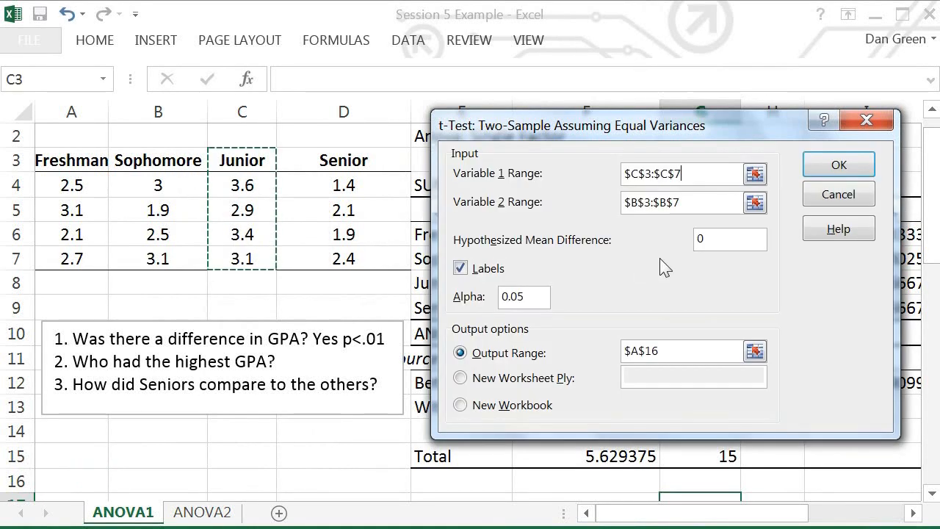
click(674, 351)
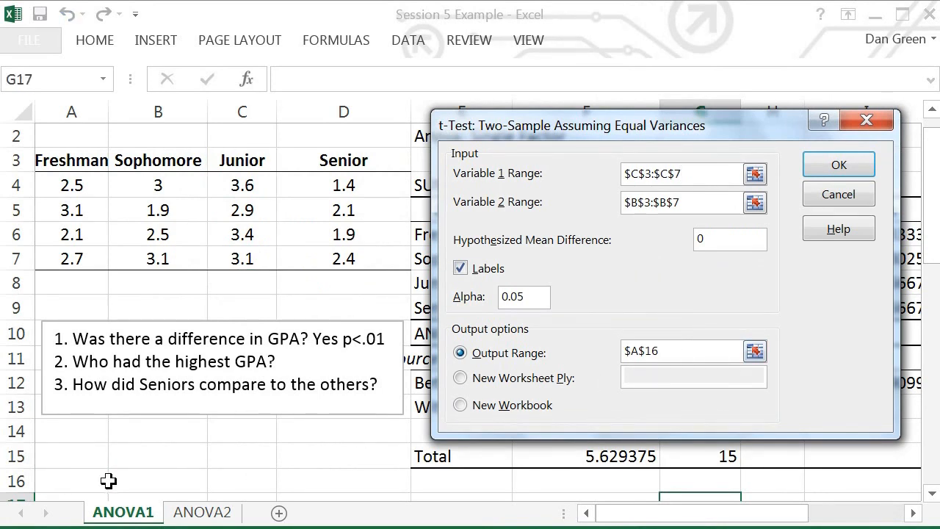
click(815, 168)
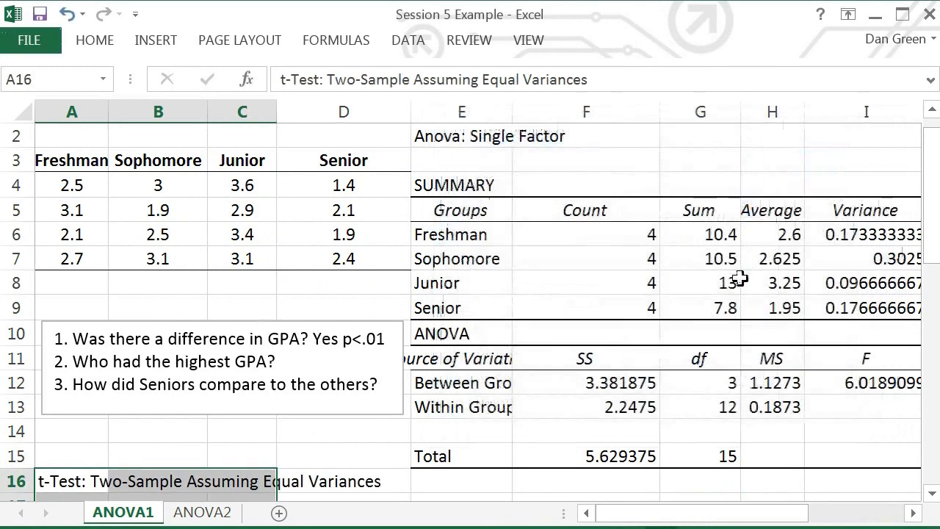
Widen column A to show more of the row labels in the t-test results table.
drag(931, 177, 924, 287)
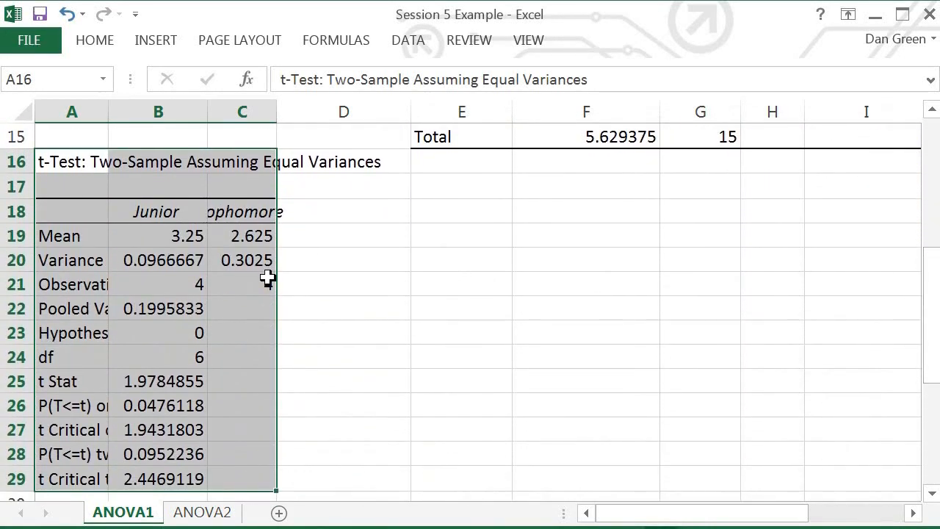
drag(307, 349, 314, 342)
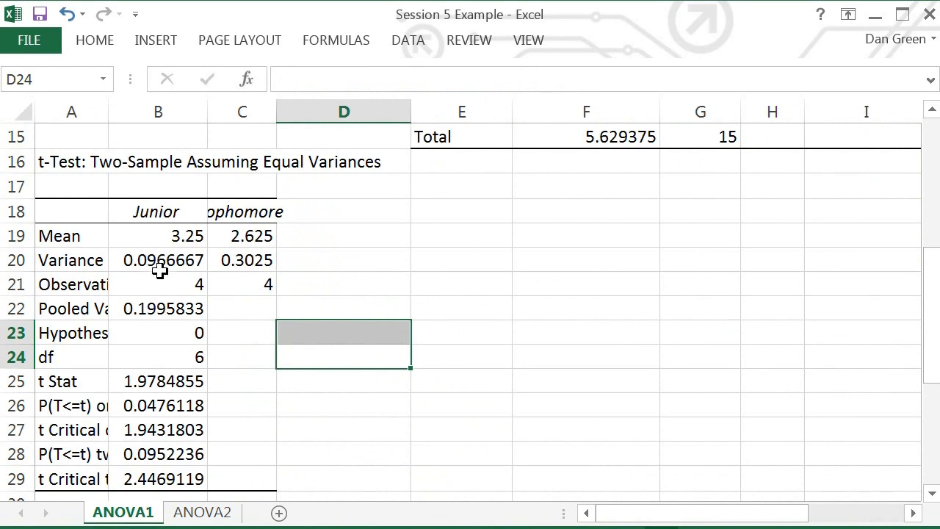
drag(107, 111, 152, 111)
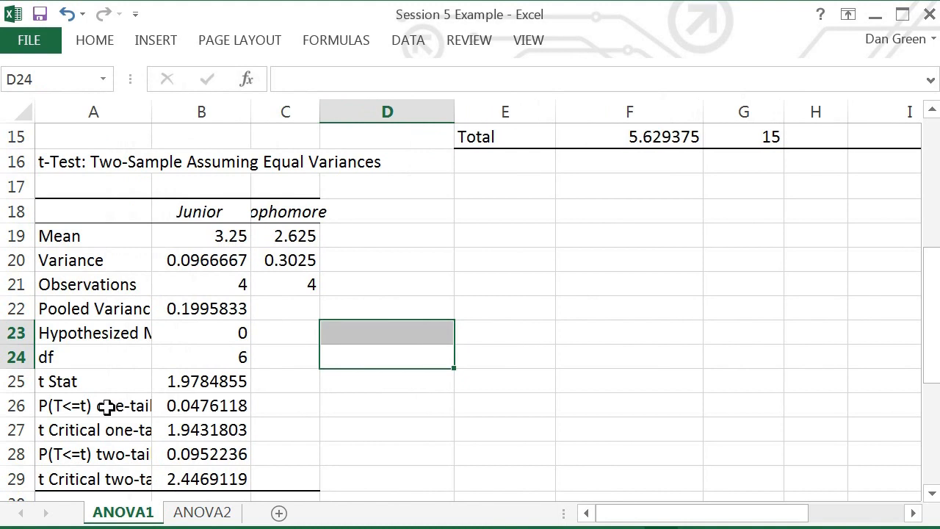
Bold the one-tail P-value label and result in A26:B26 and enter "<.05" beside them in C26.
drag(105, 406, 237, 414)
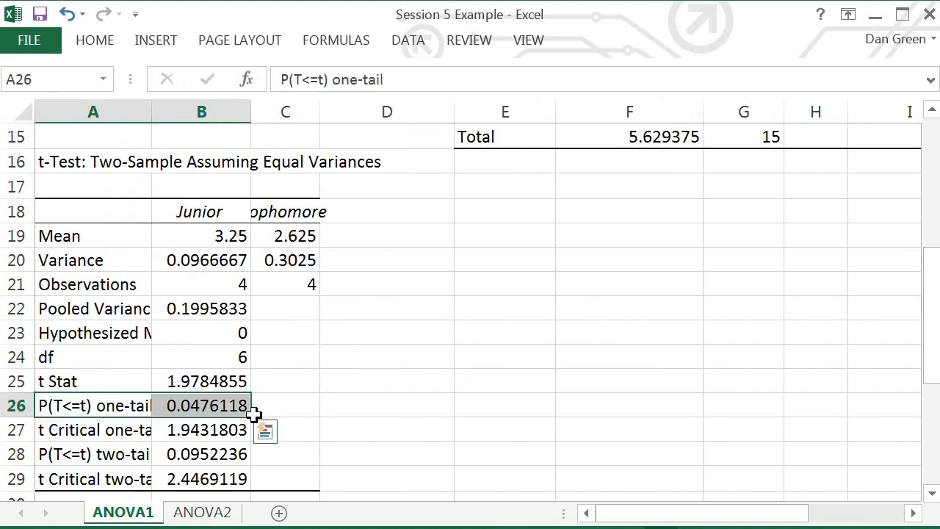
key(ctrl+b)
click(314, 400)
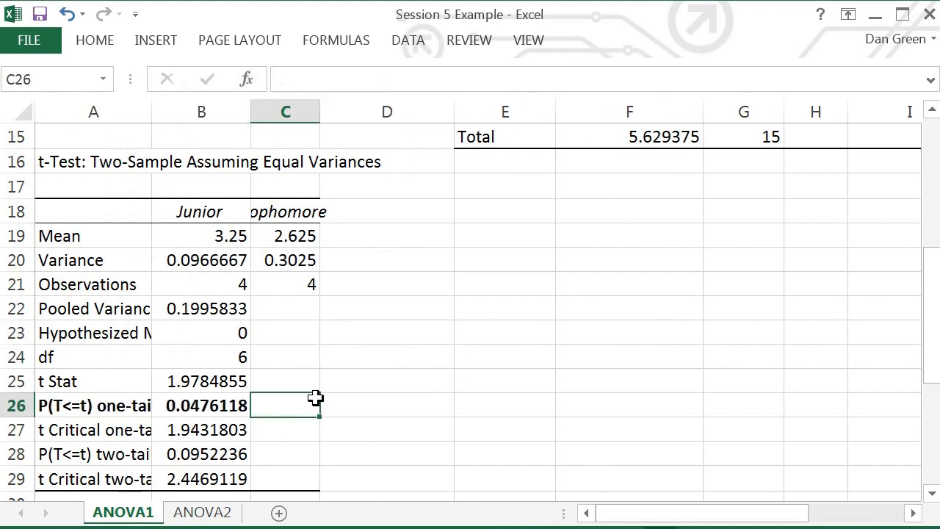
text(<.05)
key(Return)
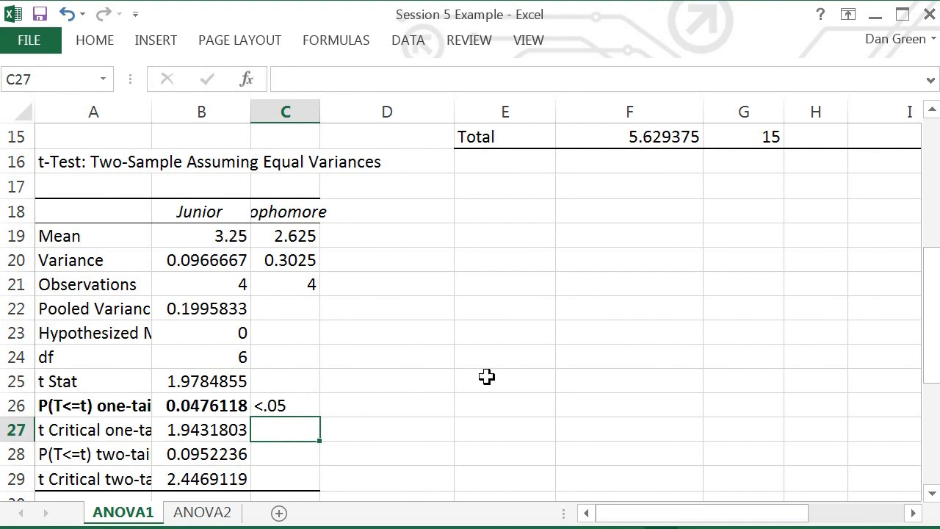
Answer question 2 in the text box with "Juniors".
drag(933, 315, 936, 269)
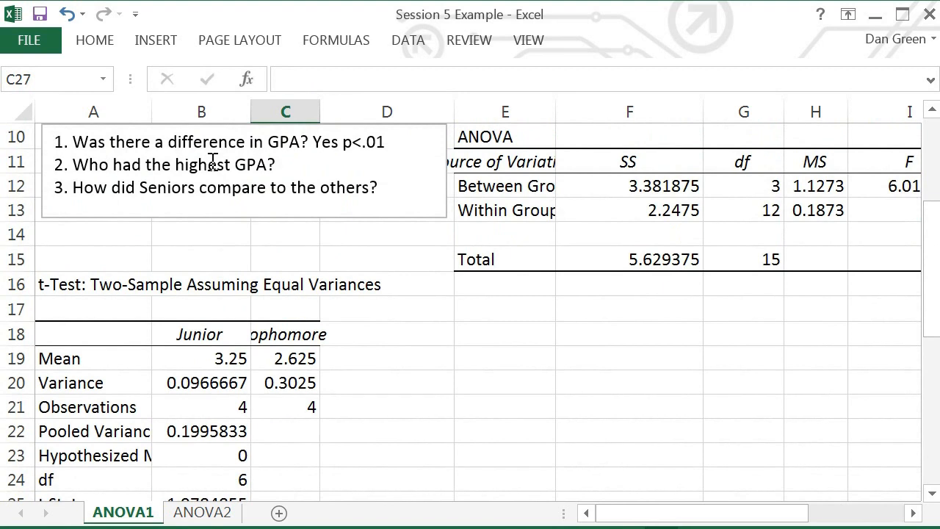
click(311, 156)
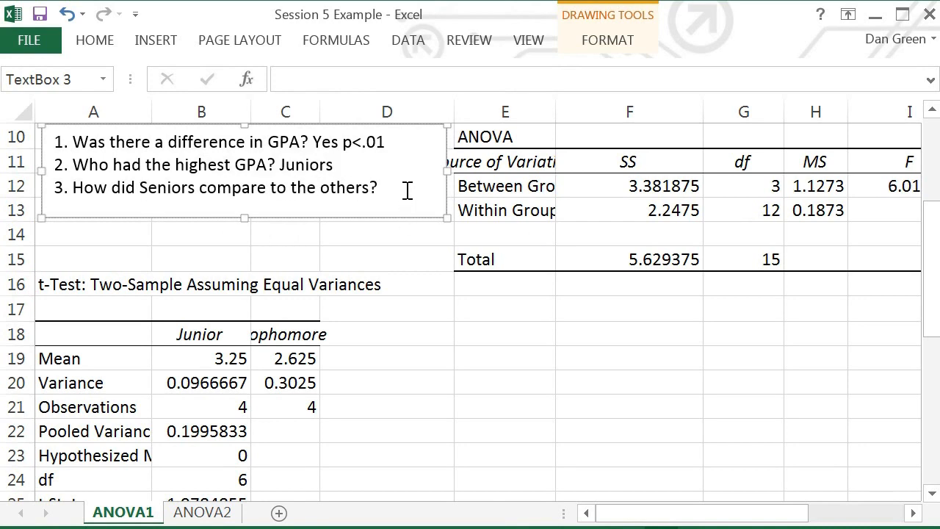
Bold the four class GPA averages in H6:H9 of the ANOVA summary table and compare the Senior and Freshman averages.
drag(930, 298, 933, 219)
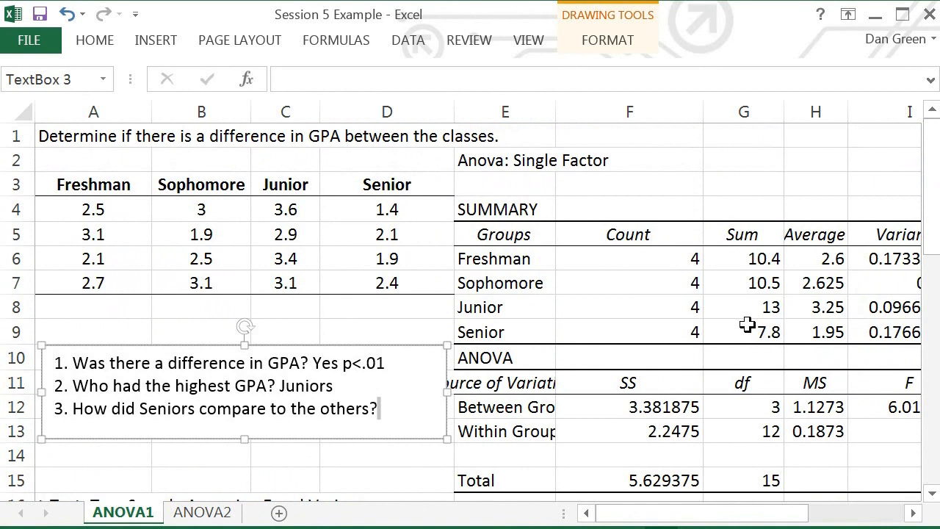
click(804, 332)
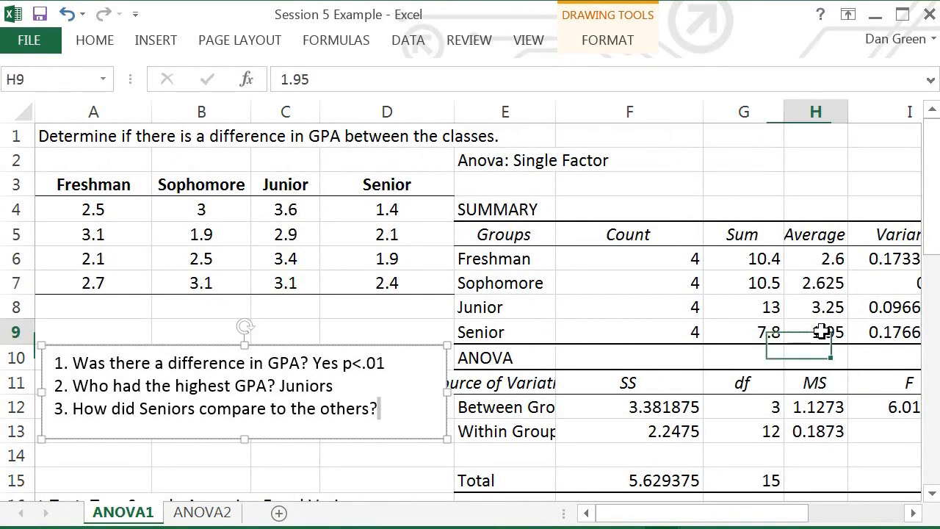
drag(818, 265, 814, 333)
key(ctrl+b)
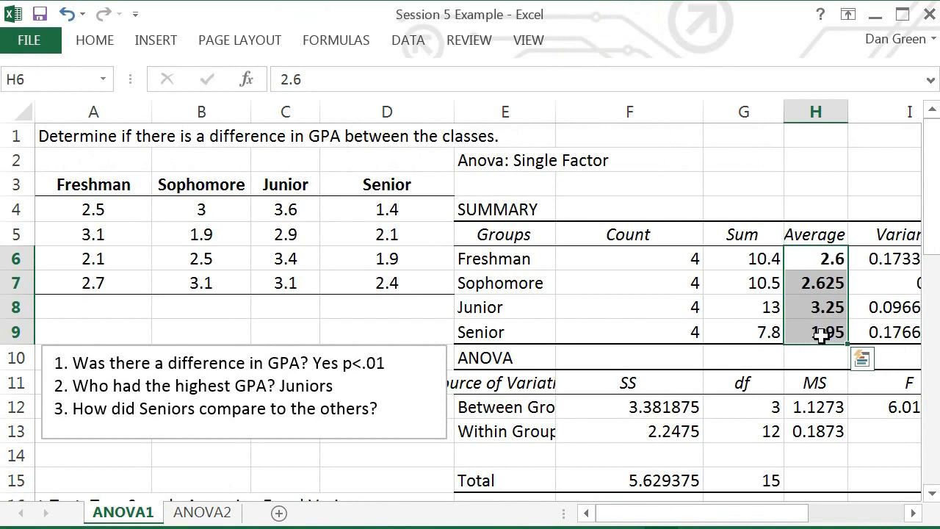
click(822, 333)
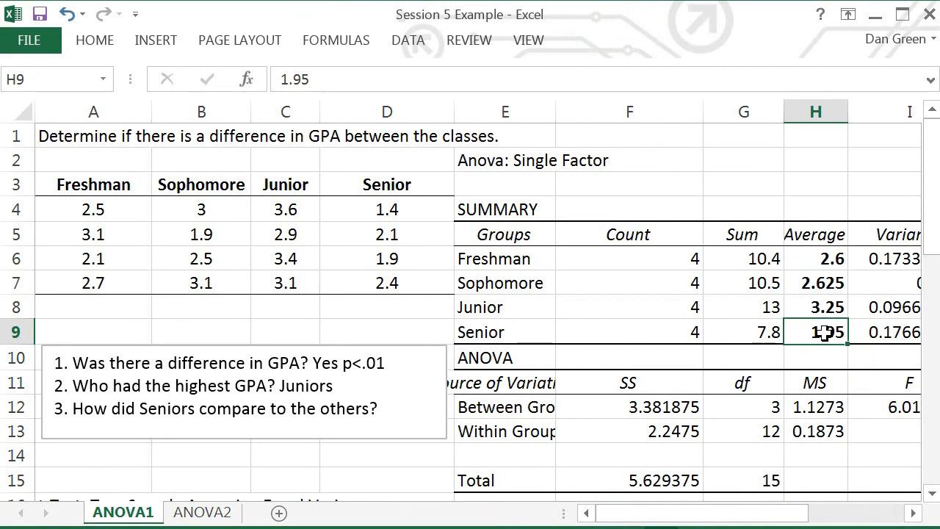
click(828, 257)
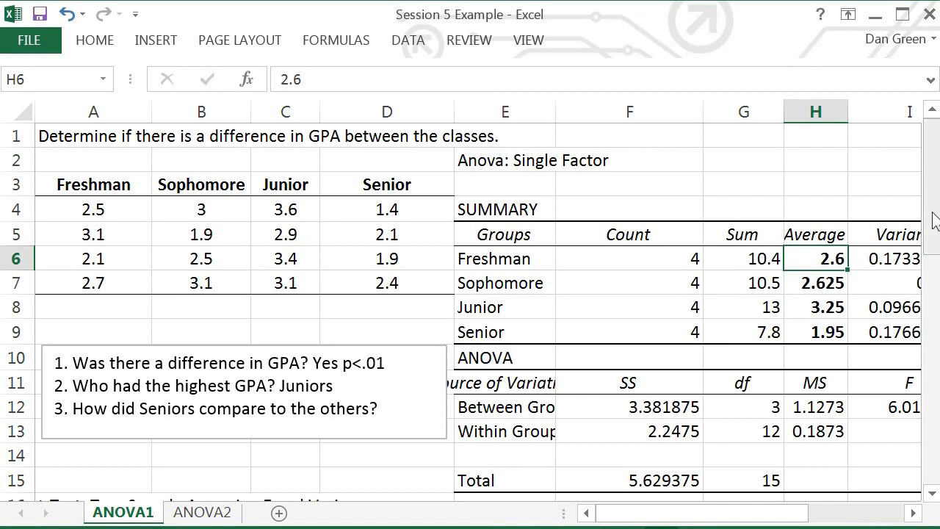
mouse_move(932, 219)
mouse_down()
mouse_move(934, 229)
mouse_move(931, 216)
mouse_up()
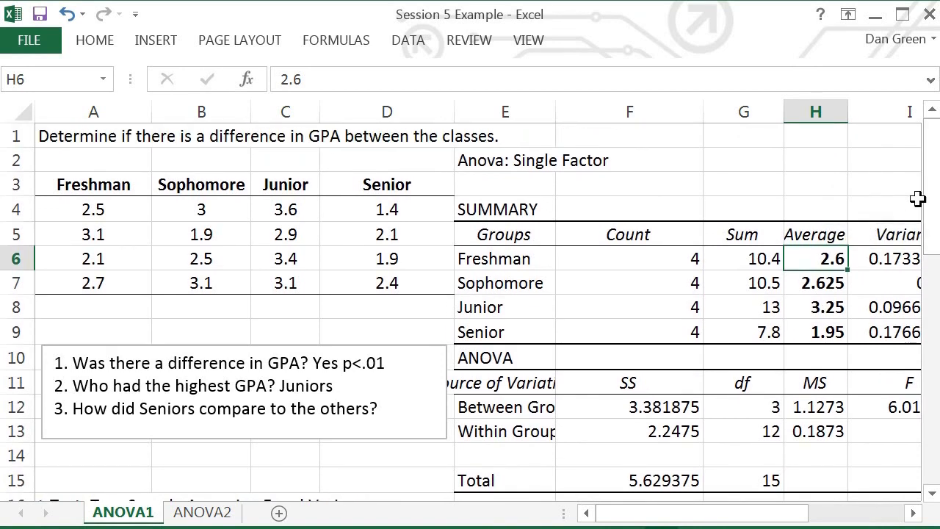
Start a t-Test: Two-Sample Assuming Equal Variances and clear its Variable 1, Variable 2 and output ranges.
click(412, 47)
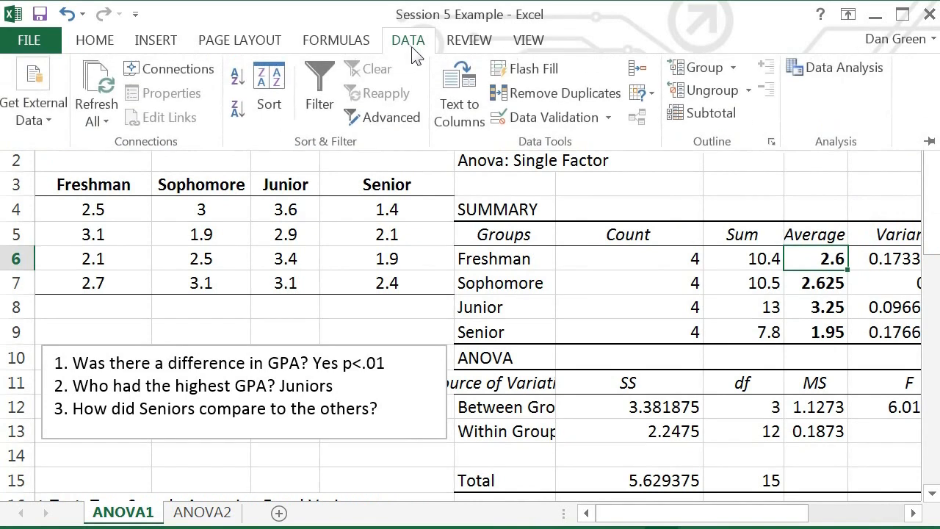
click(802, 70)
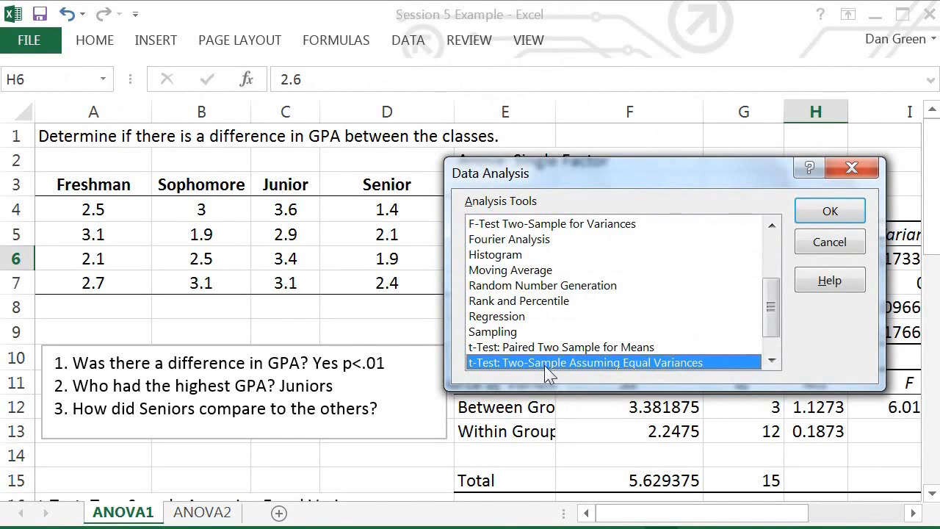
click(820, 213)
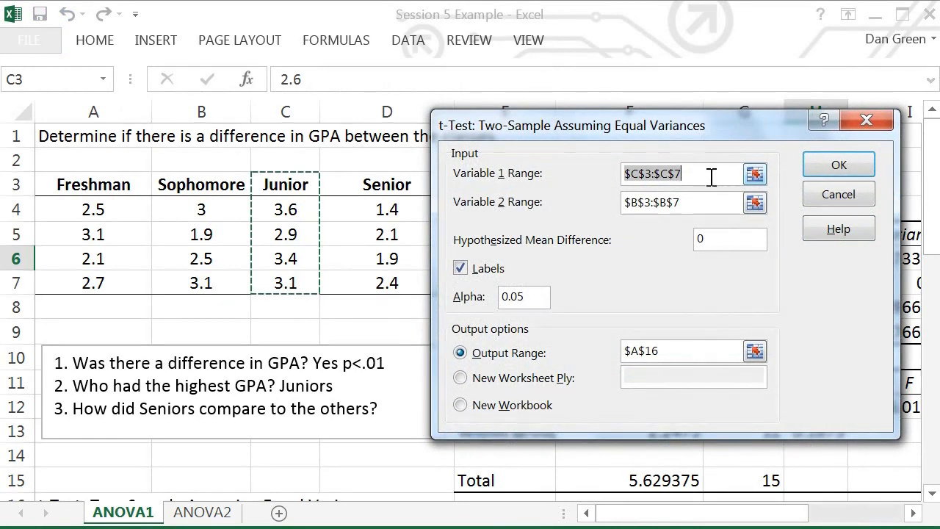
key(BackSpace)
click(692, 203)
key(BackSpace)
key(BackSpace)
key(BackSpace)
key(BackSpace)
key(BackSpace)
key(BackSpace)
key(BackSpace)
key(BackSpace)
key(BackSpace)
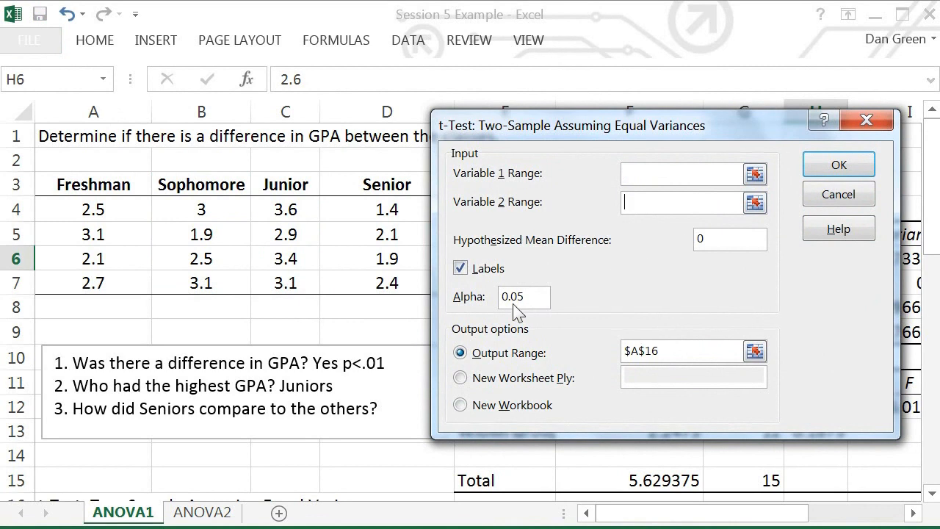
click(673, 351)
key(BackSpace)
key(BackSpace)
key(BackSpace)
key(BackSpace)
key(BackSpace)
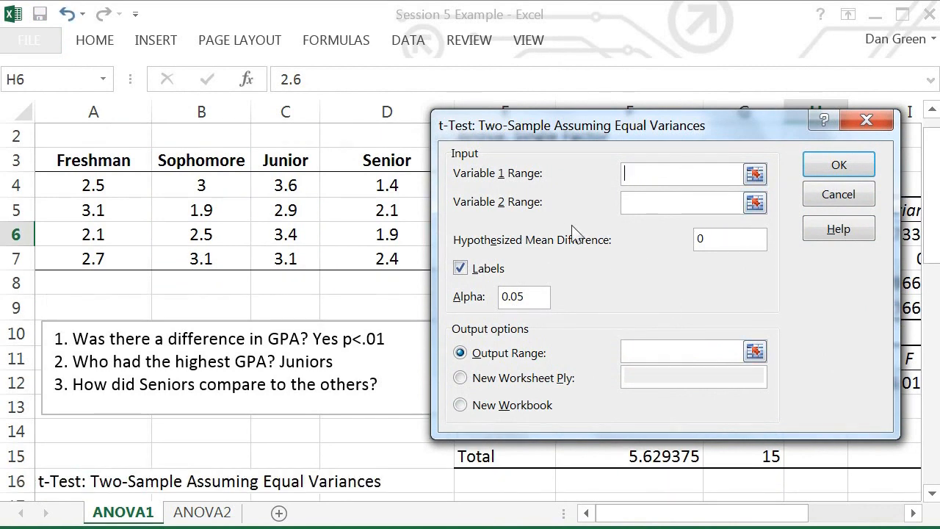
Set the t-test's Variable 1 range to the Senior column D3:D7 and its Variable 2 range to the Freshman column A3:A7.
drag(382, 163, 387, 258)
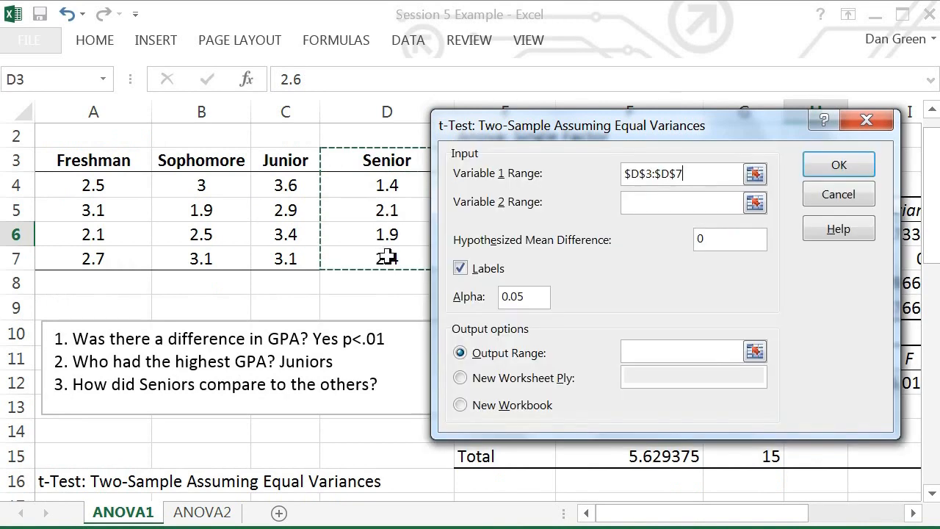
click(655, 201)
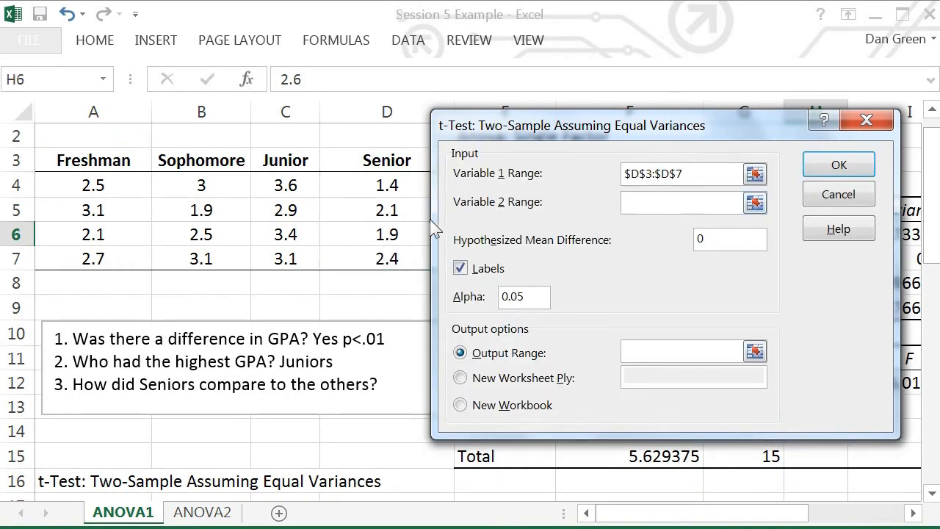
click(111, 160)
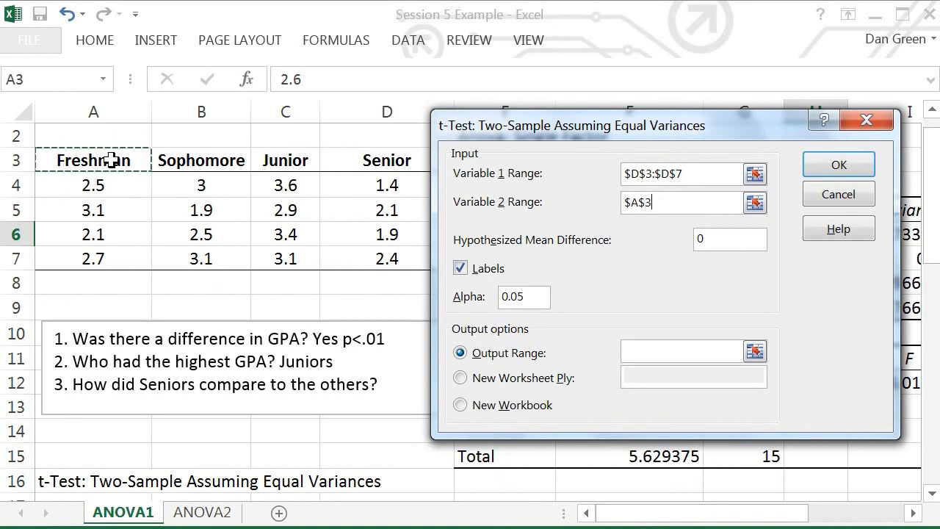
drag(111, 160, 113, 255)
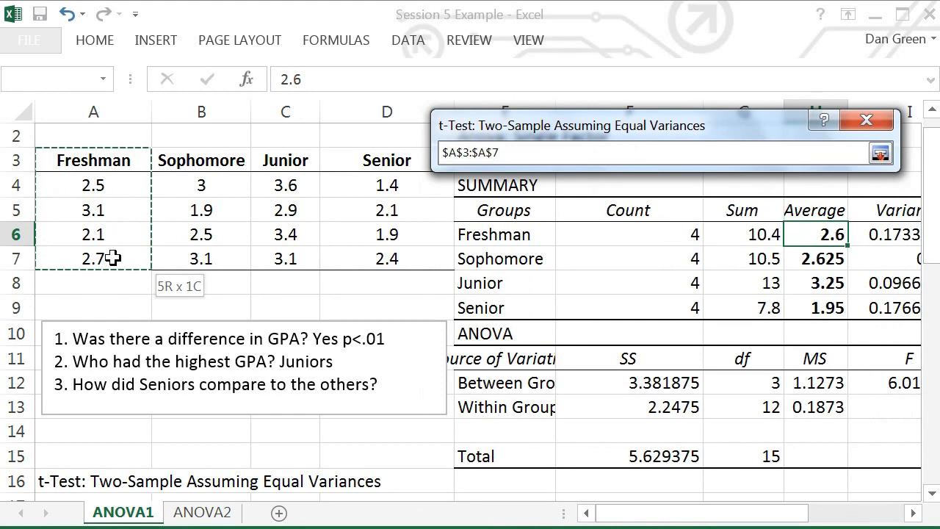
drag(113, 258, 114, 258)
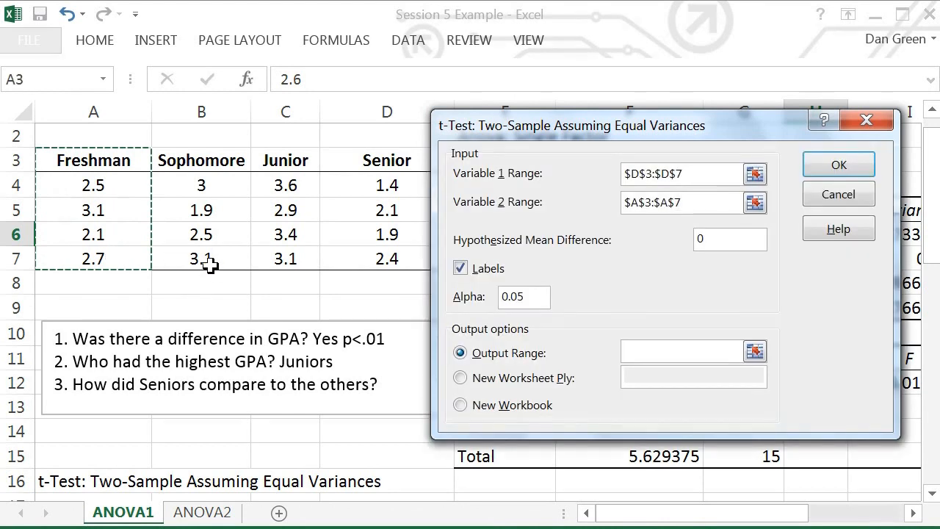
Set the t-test's output range to E16 and run the test.
click(640, 351)
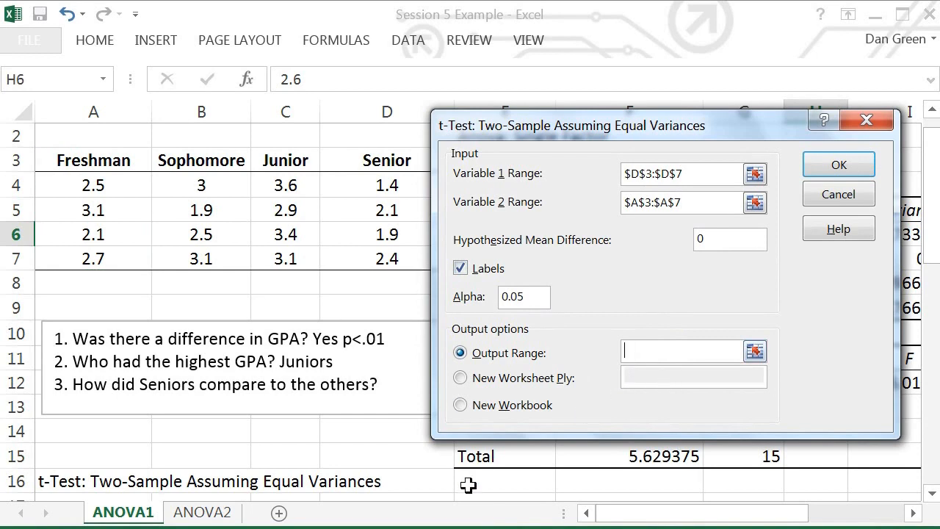
scroll(932, 242, down, 1)
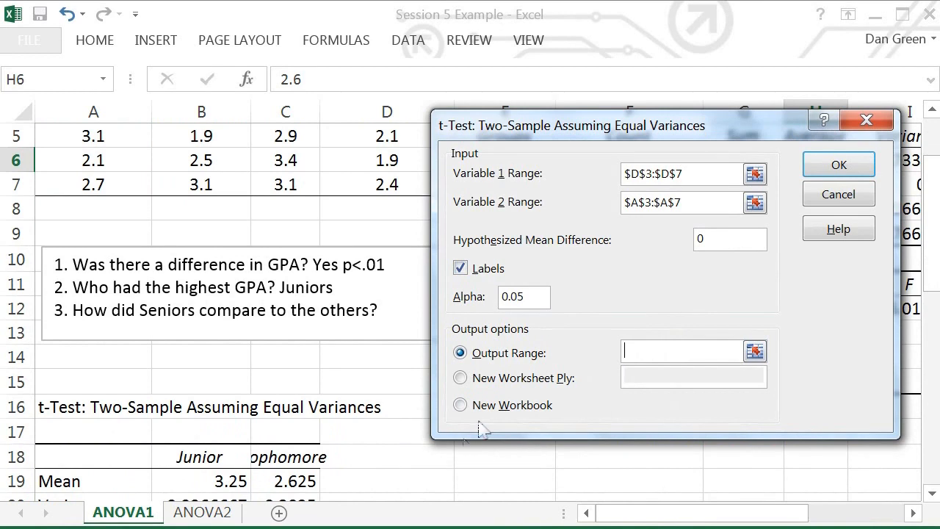
scroll(932, 243, up, 1)
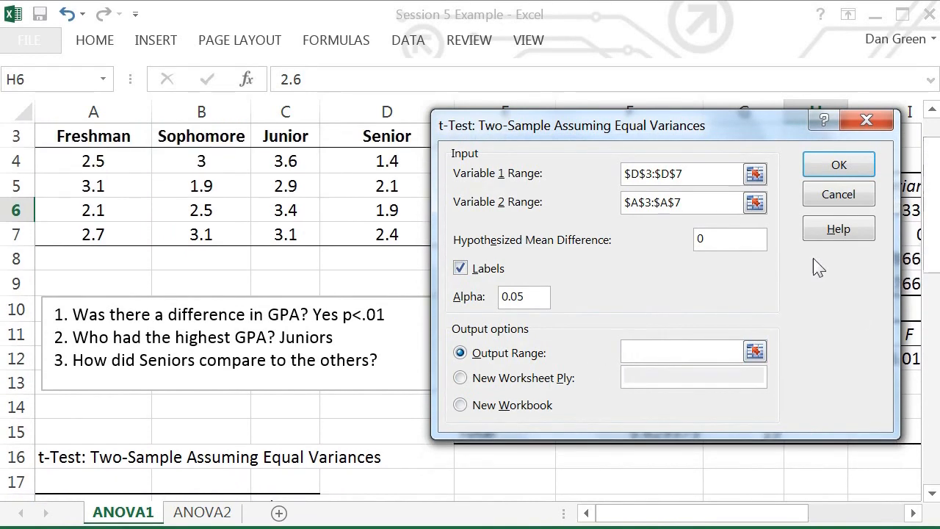
click(479, 459)
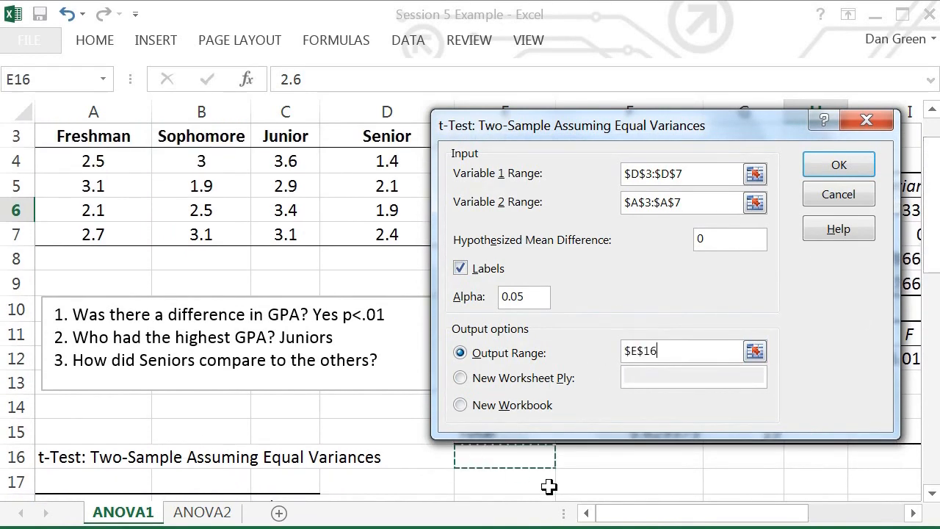
click(835, 172)
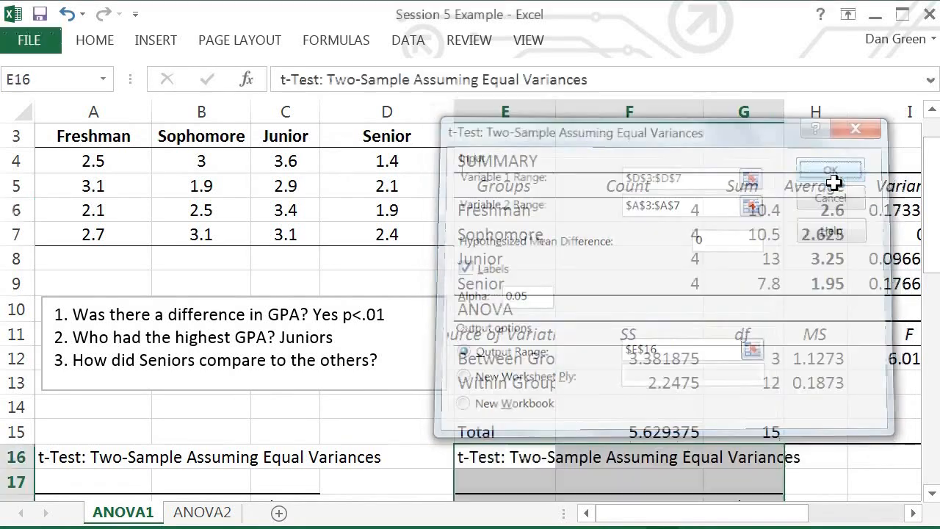
Review the Senior versus Freshman means and t Stat, and enter "<.05" in G26 beside the one-tail P-value.
drag(937, 219, 933, 339)
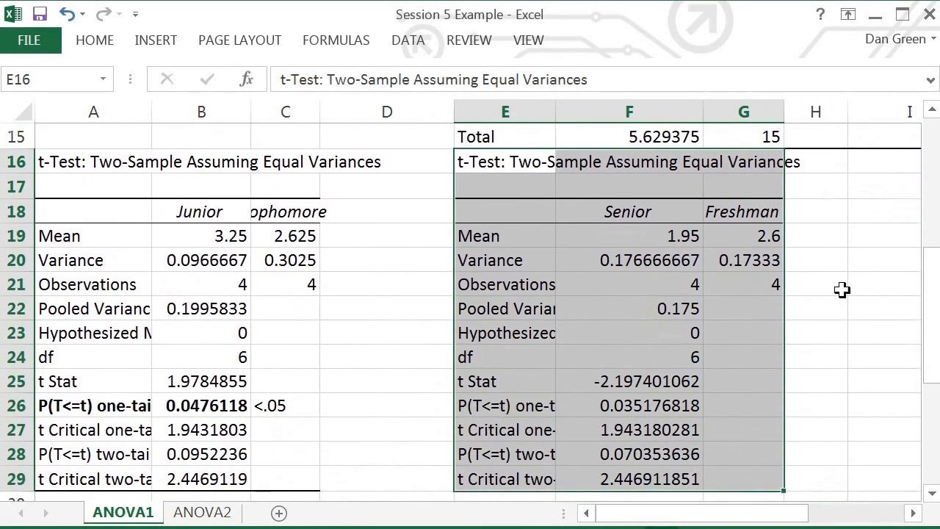
click(634, 209)
click(749, 214)
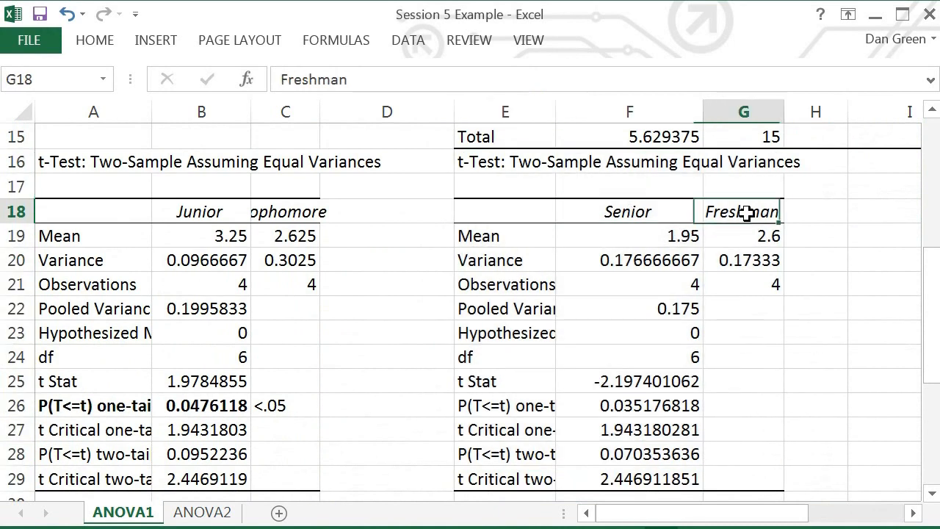
click(685, 236)
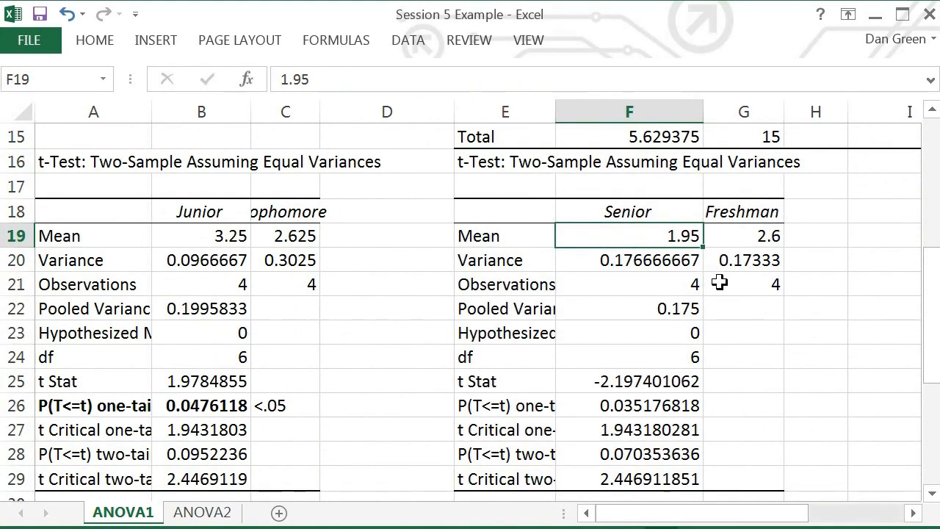
click(768, 238)
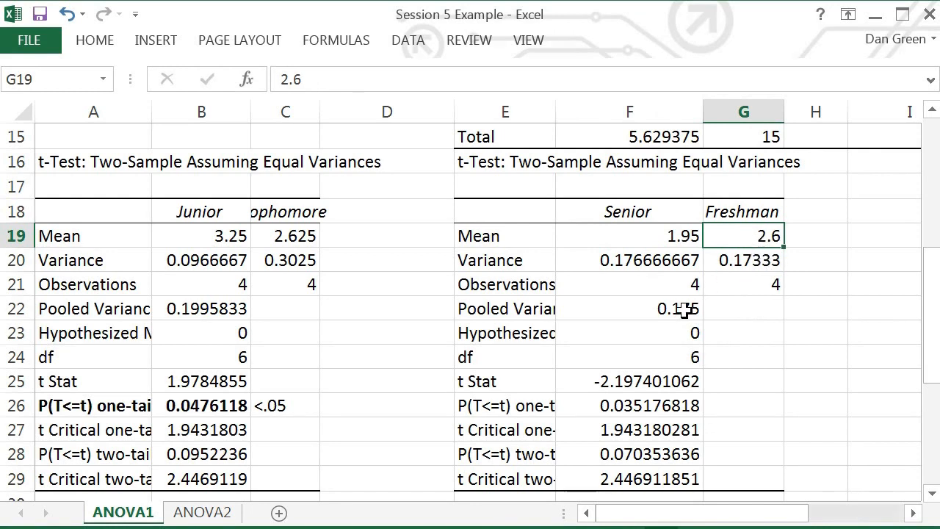
click(623, 388)
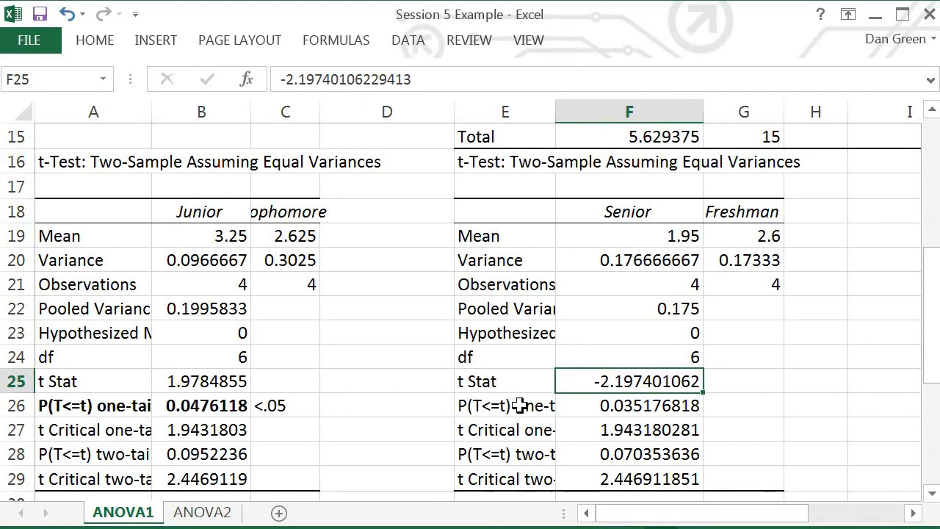
drag(489, 405, 631, 418)
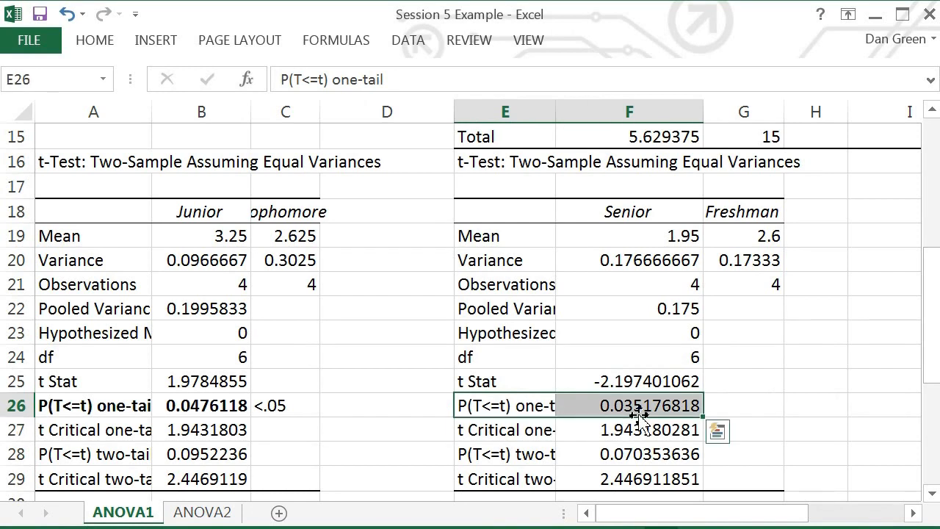
click(722, 405)
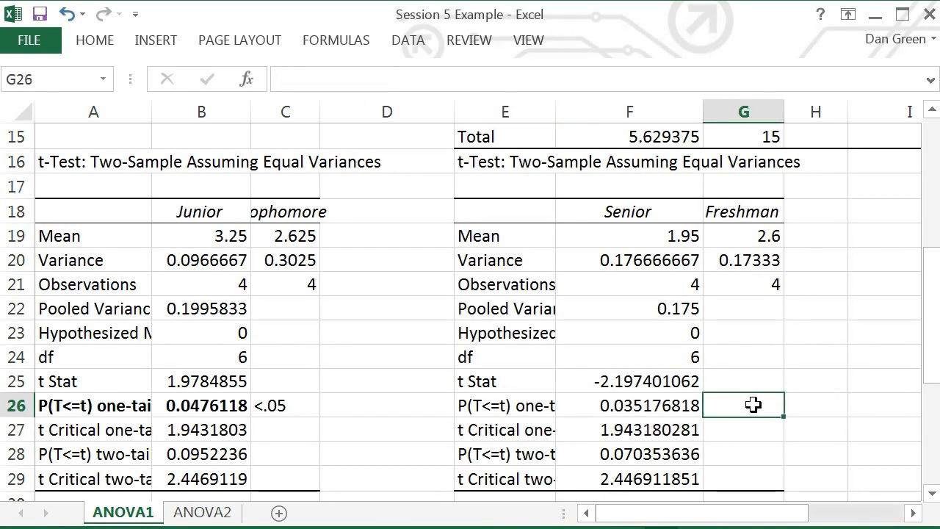
double_click(754, 405)
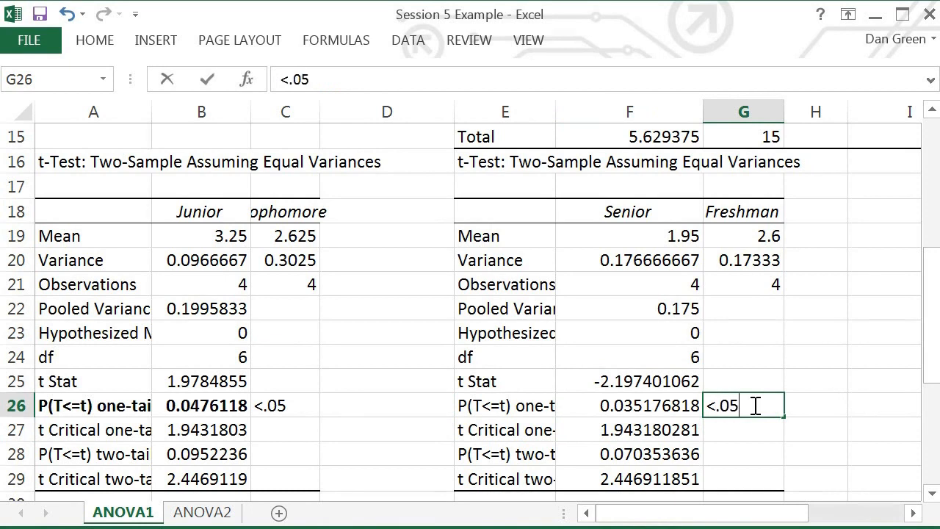
key(Return)
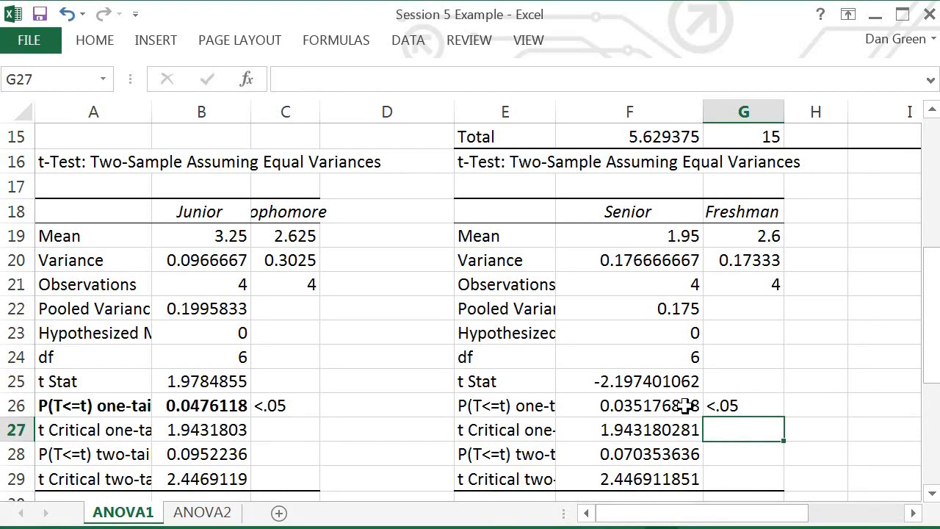
Answer question 3 in the text box with "Lowest" and start a new line below it.
drag(934, 327, 937, 277)
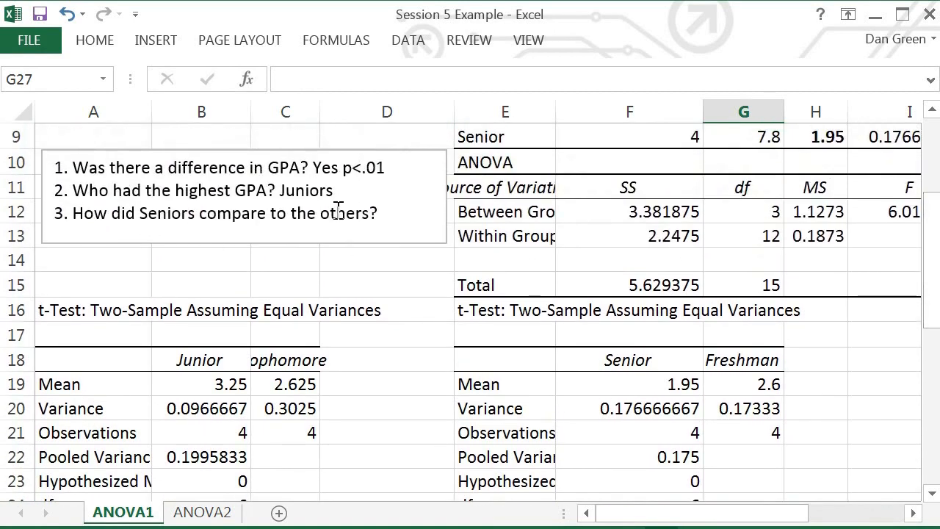
click(396, 213)
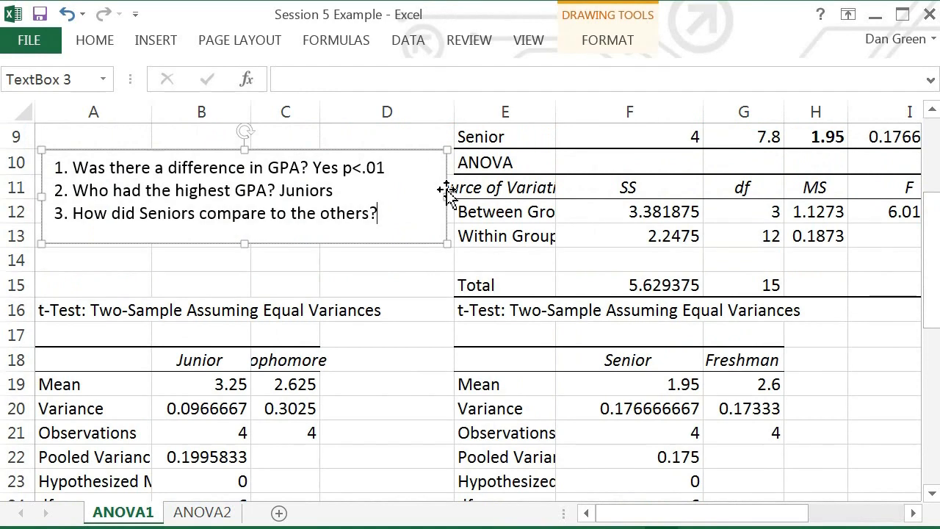
text(Lowest)
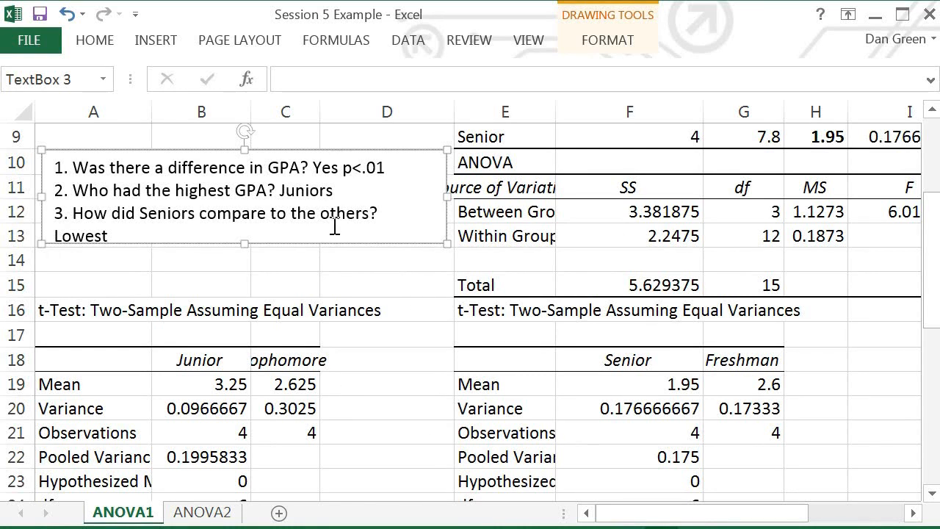
key(Return)
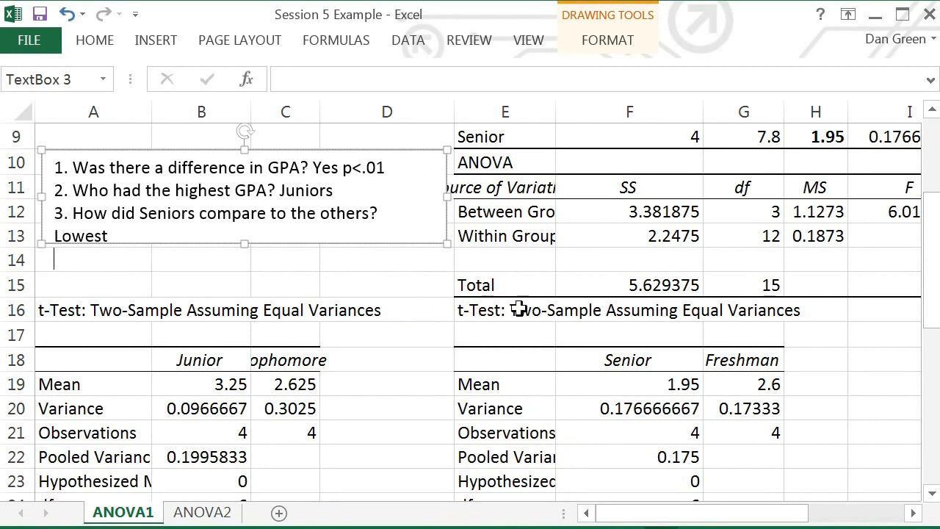
drag(931, 290, 909, 432)
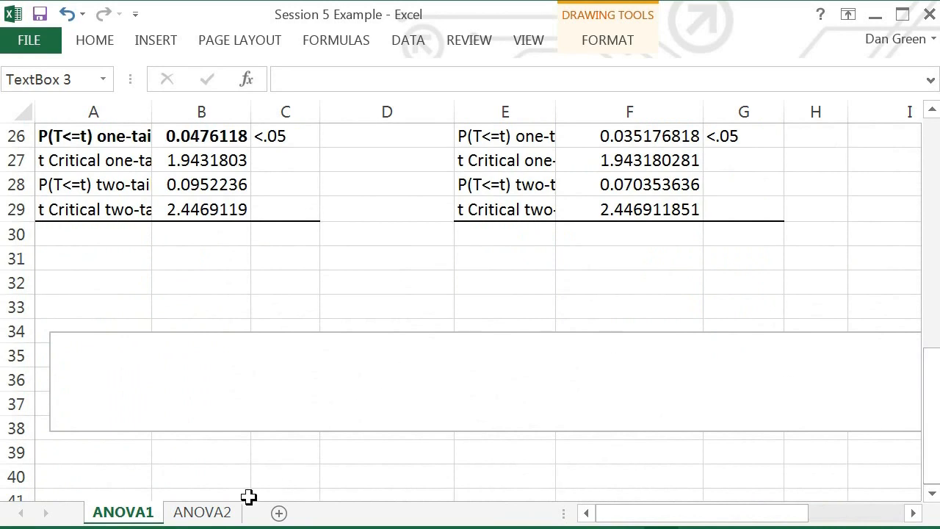
Paste the prepared one-way ANOVA summary paragraph into the empty text box below the t-test tables, starting at row 34.
click(266, 357)
key(ctrl+v)
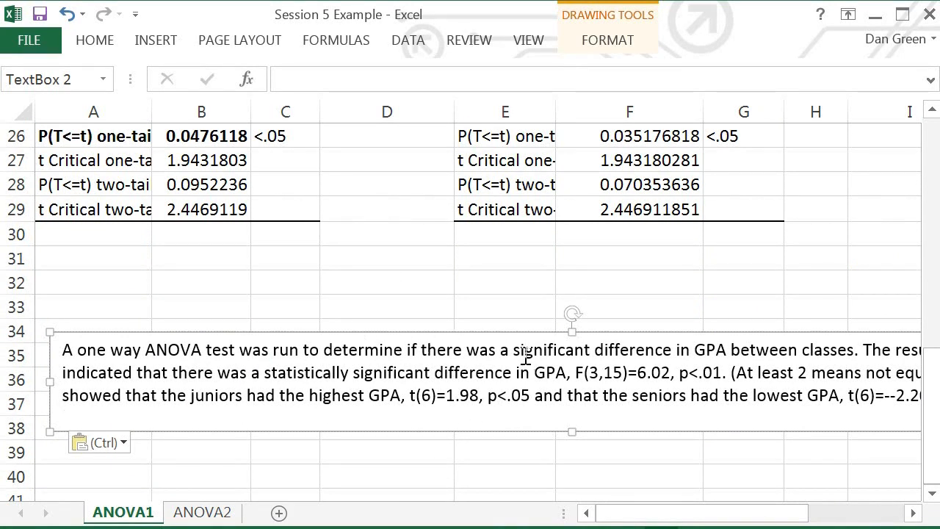
drag(514, 350, 625, 349)
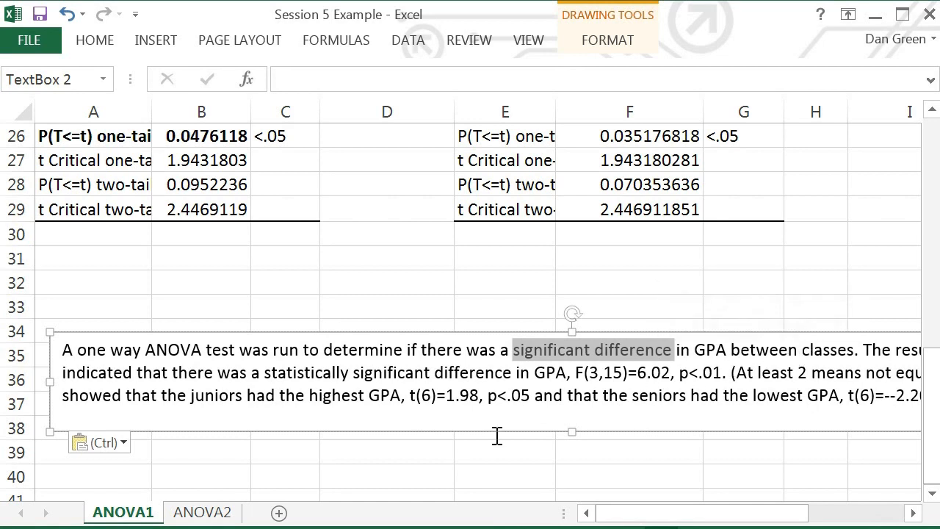
Narrow the summary text box to end just inside column I and extend its lower edge into row 40.
drag(739, 515, 871, 434)
click(879, 385)
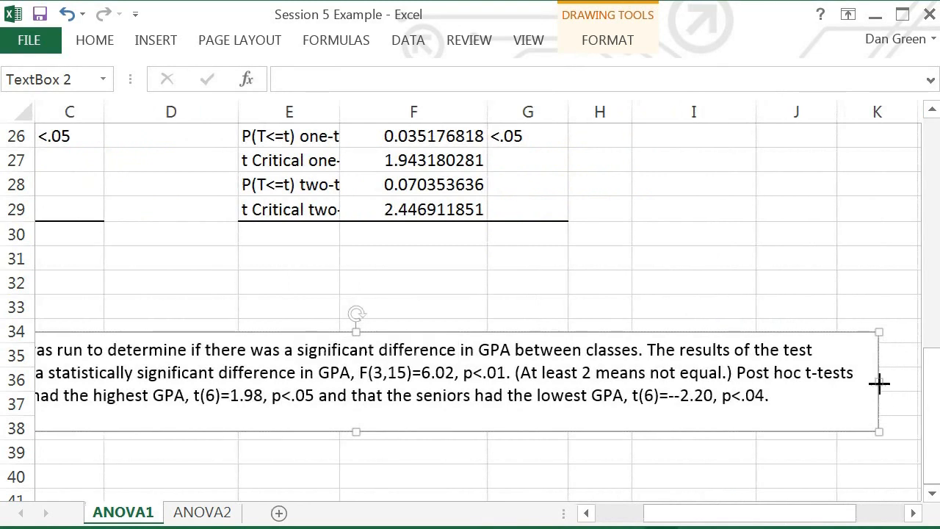
drag(880, 382, 645, 391)
drag(816, 513, 644, 527)
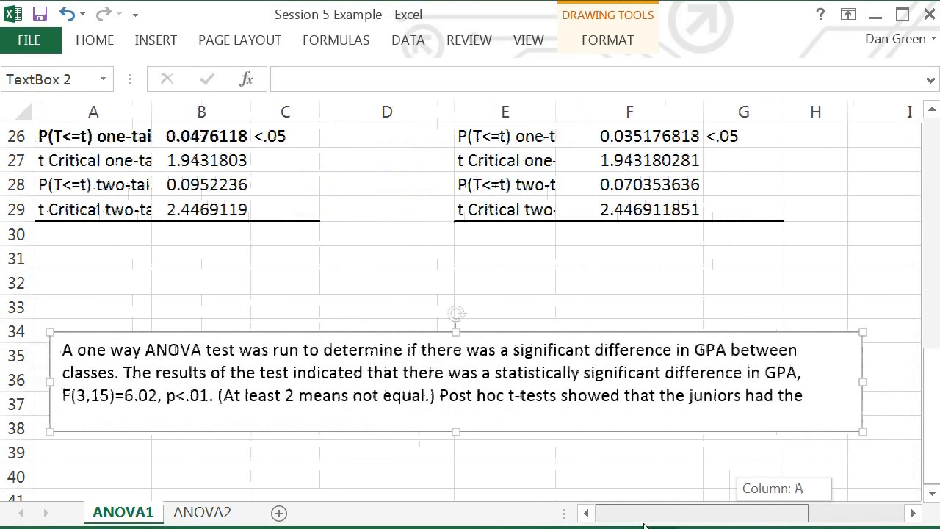
drag(454, 432, 452, 471)
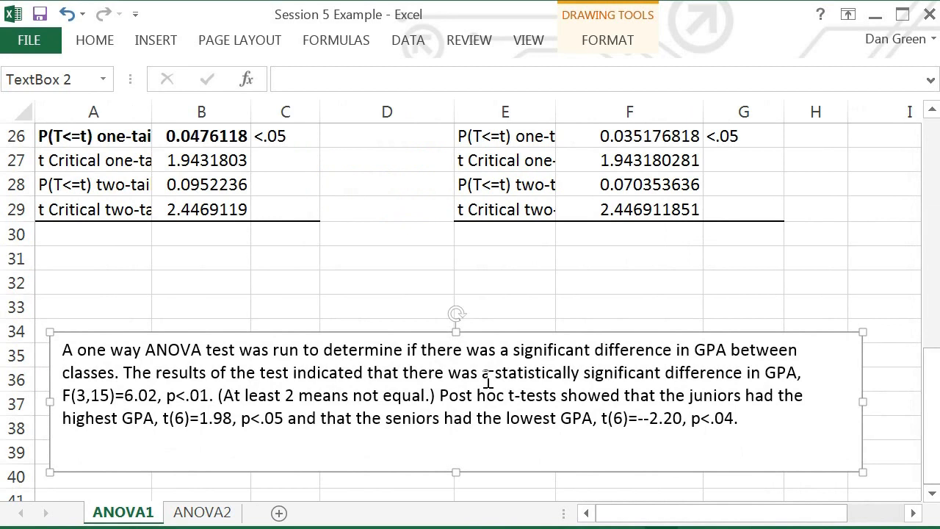
Examine the ANOVA table's F value and its between-groups and total degrees of freedom against the summary's significance statement.
drag(447, 372, 619, 375)
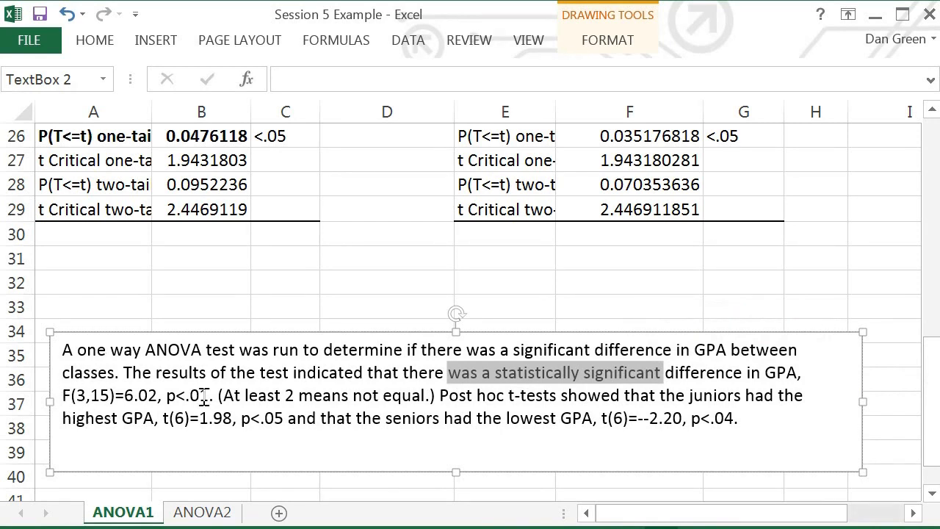
drag(932, 373, 932, 178)
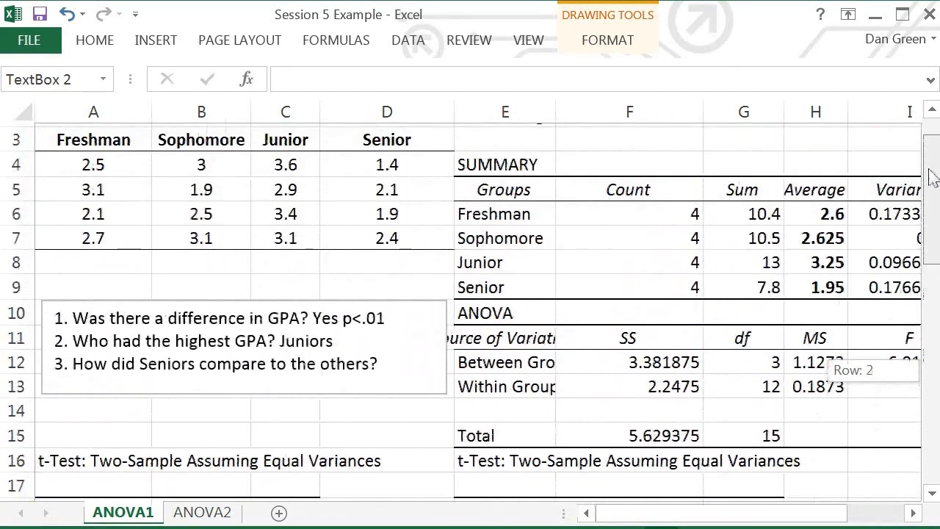
click(889, 357)
drag(773, 518, 801, 518)
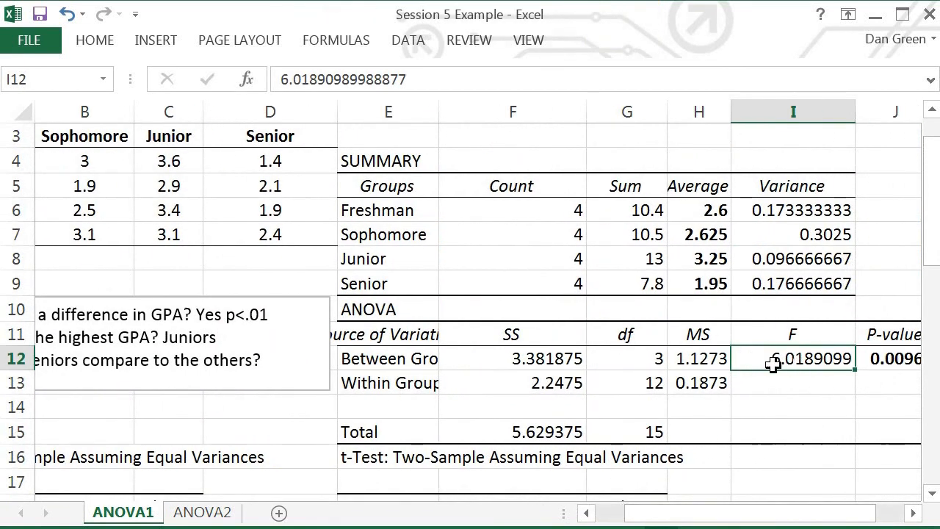
click(645, 360)
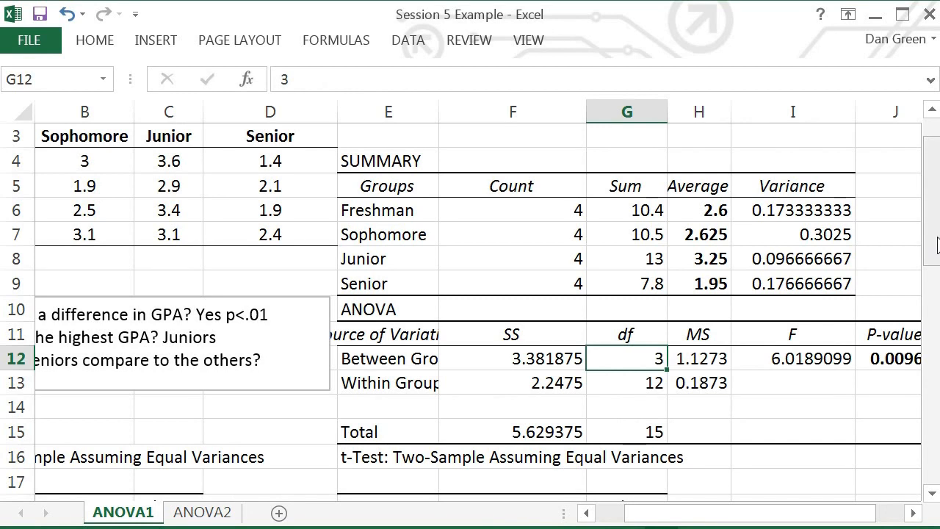
click(653, 427)
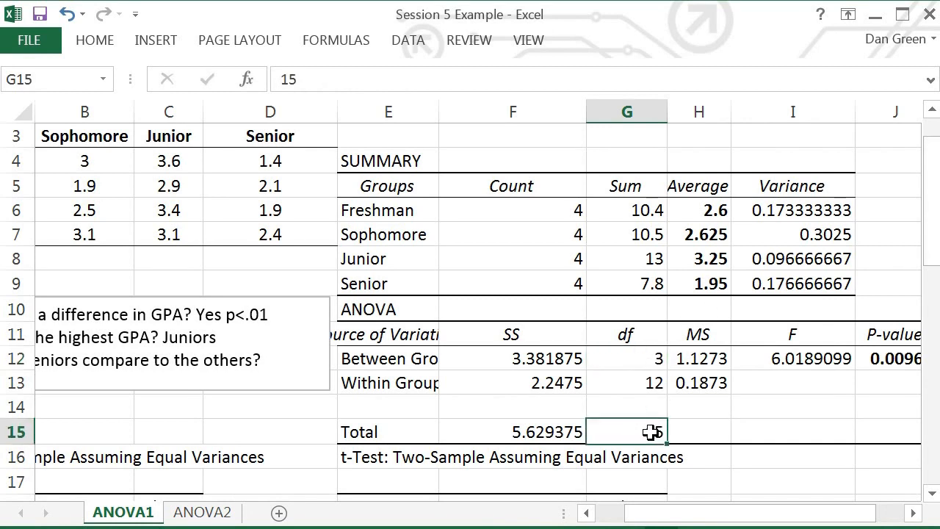
click(793, 360)
drag(936, 248, 930, 430)
click(909, 376)
drag(656, 522, 628, 522)
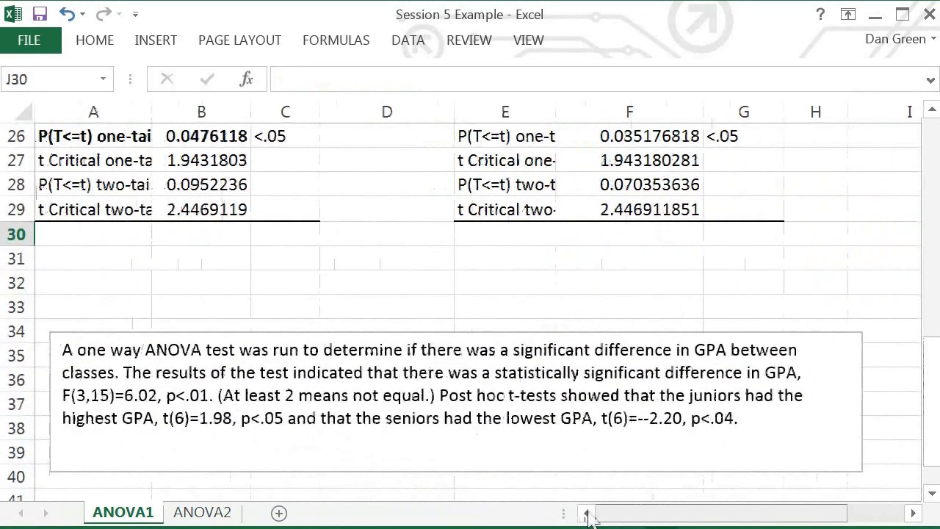
Compare the F statistic and p<.01 reported in the summary with the ANOVA table's between-groups P-value.
mouse_move(77, 396)
mouse_down()
mouse_move(103, 396)
mouse_move(91, 395)
mouse_up()
drag(156, 395, 123, 395)
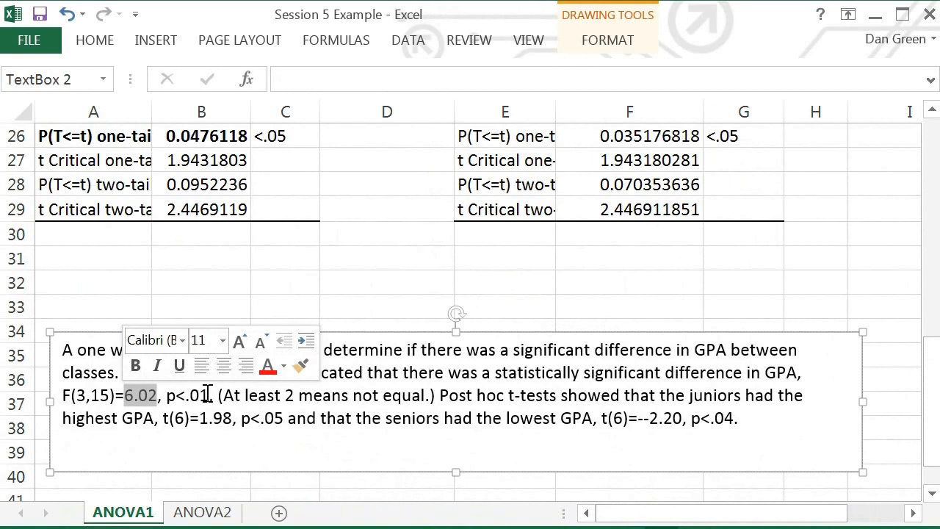
drag(208, 396, 166, 395)
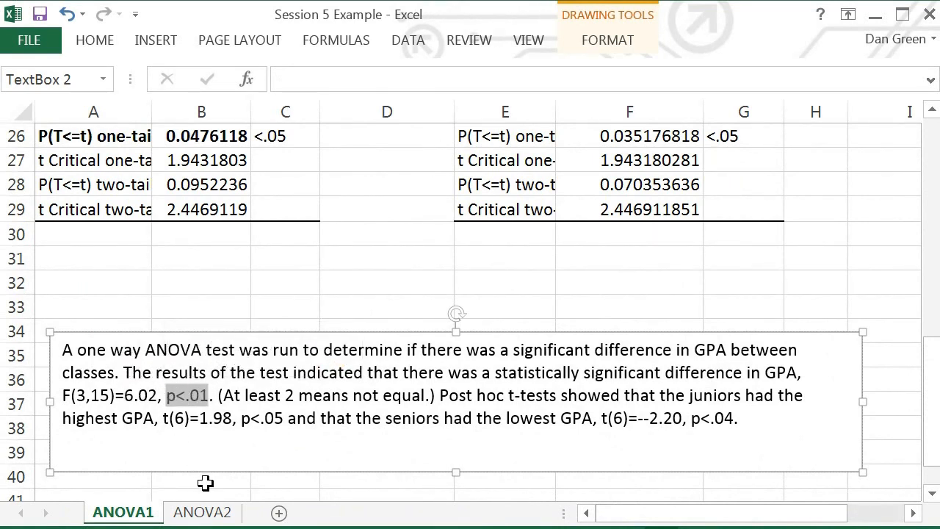
drag(632, 514, 688, 520)
drag(932, 373, 935, 248)
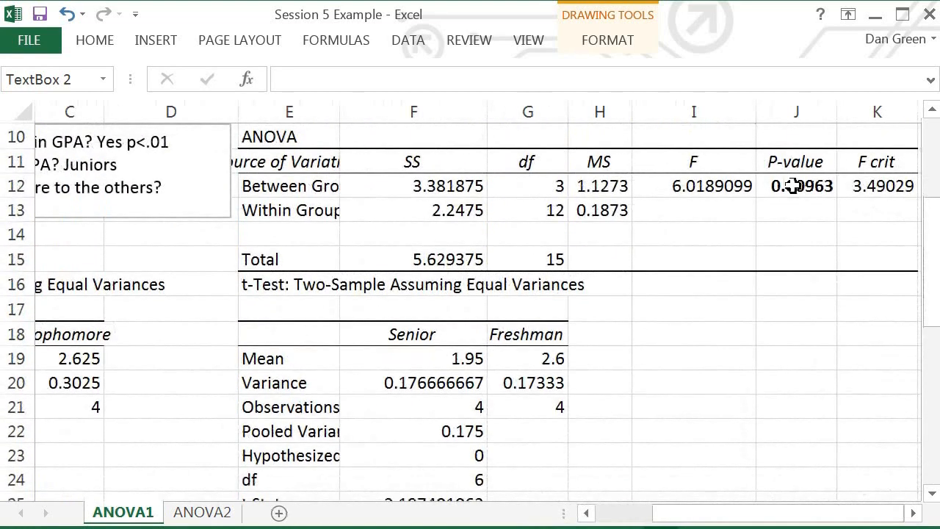
click(288, 137)
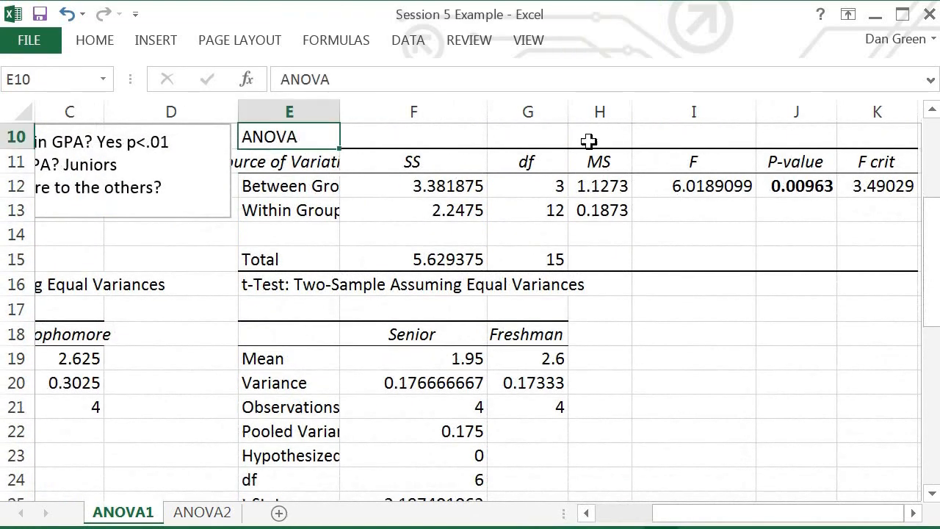
click(801, 185)
drag(934, 295, 933, 418)
drag(794, 512, 735, 520)
Review the summary's "At least 2 means not equal" and post hoc wording, and check the Junior versus Sophomore t Stat and df.
drag(224, 395, 402, 398)
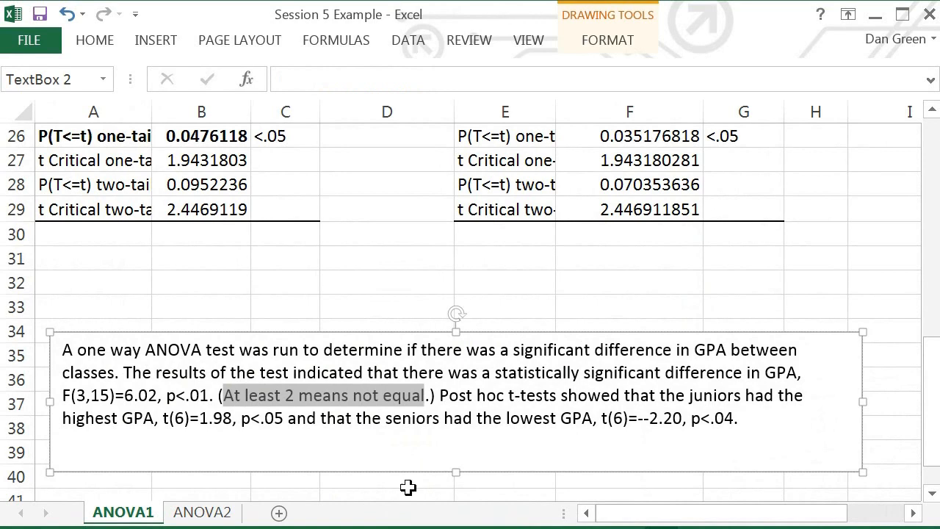
drag(439, 395, 538, 395)
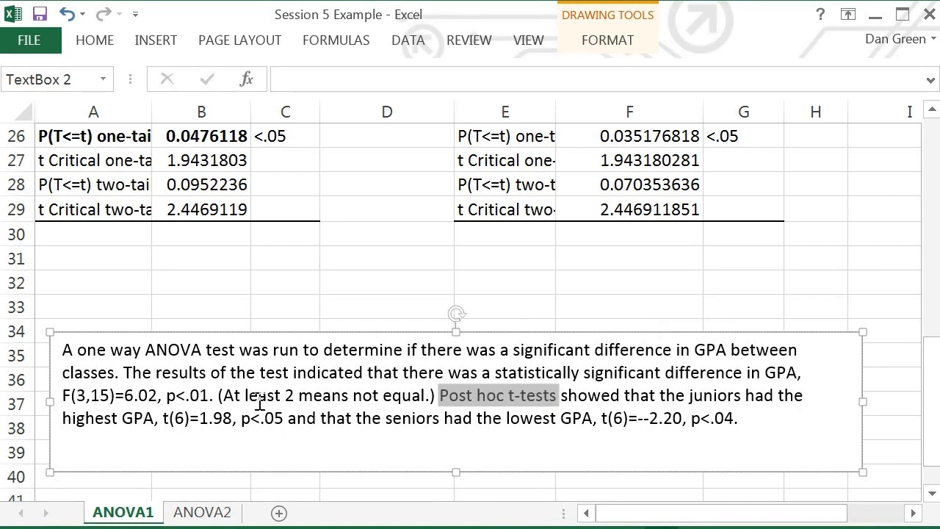
click(106, 143)
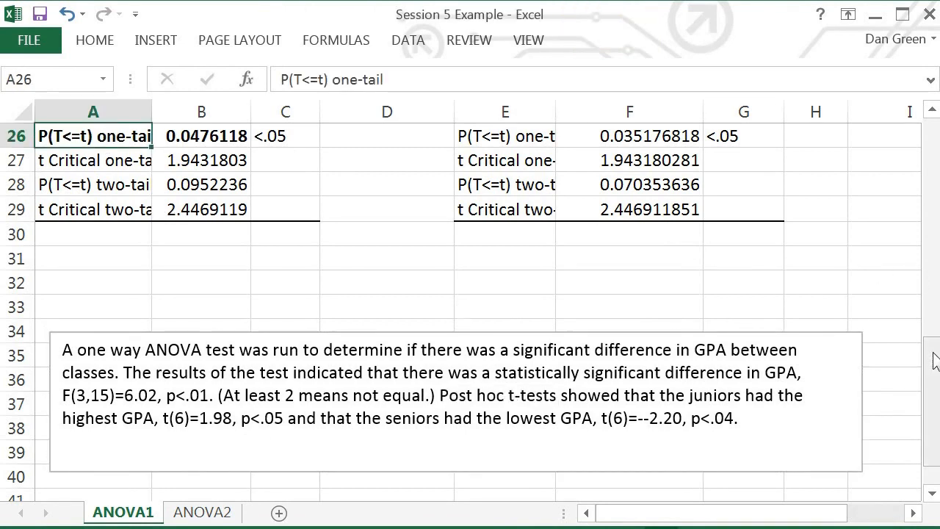
drag(932, 358, 937, 279)
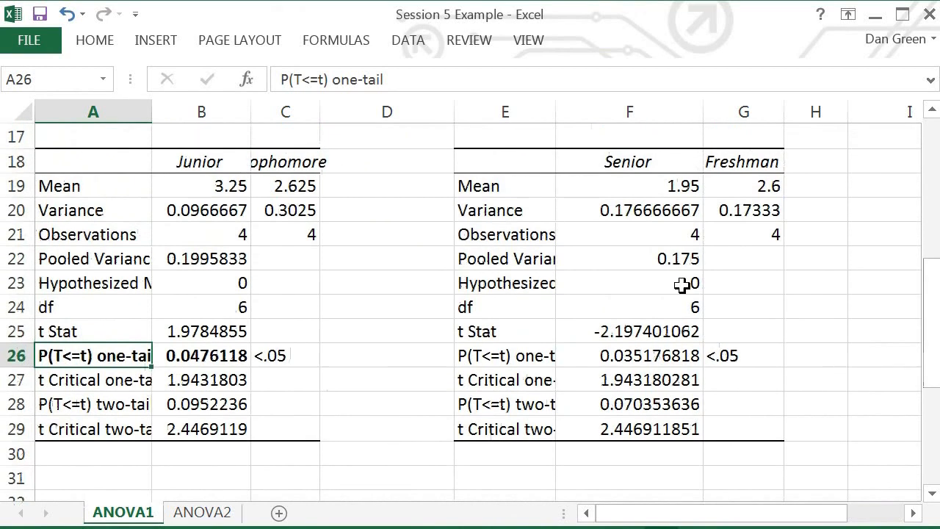
click(204, 333)
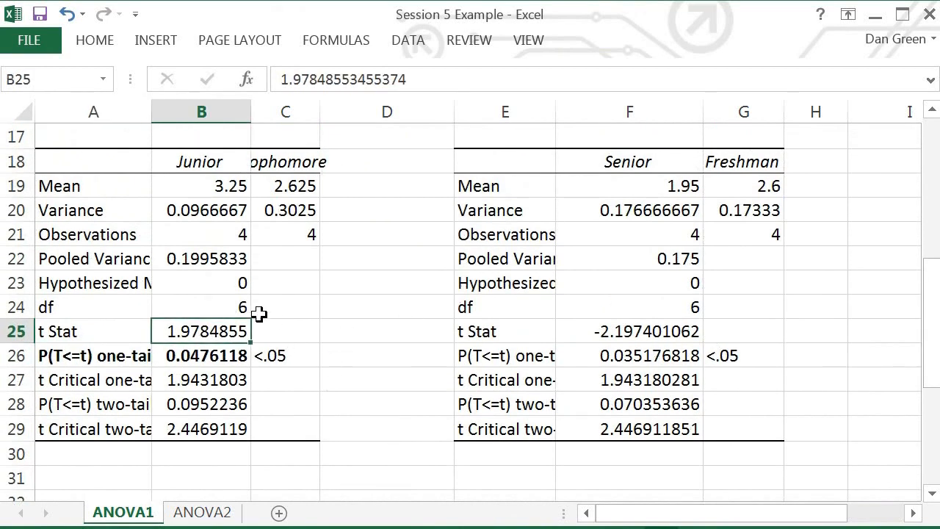
click(234, 306)
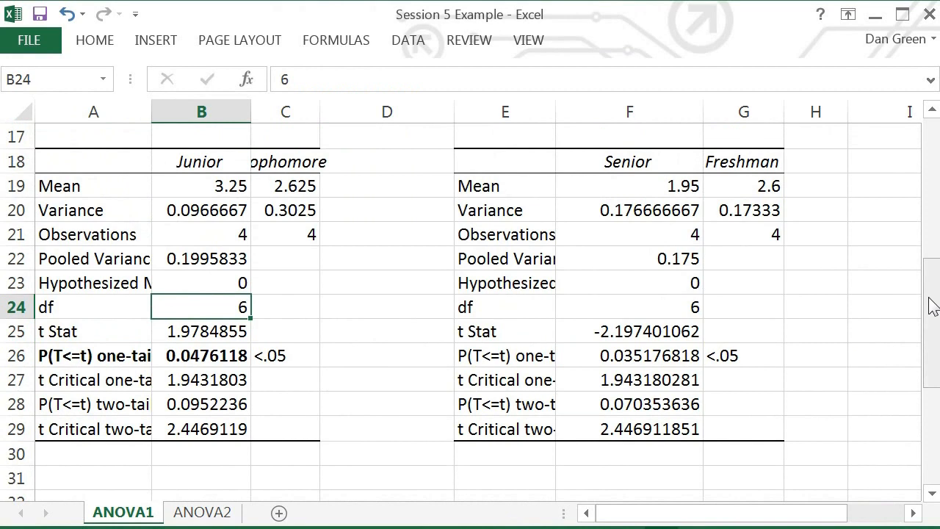
drag(931, 305, 924, 361)
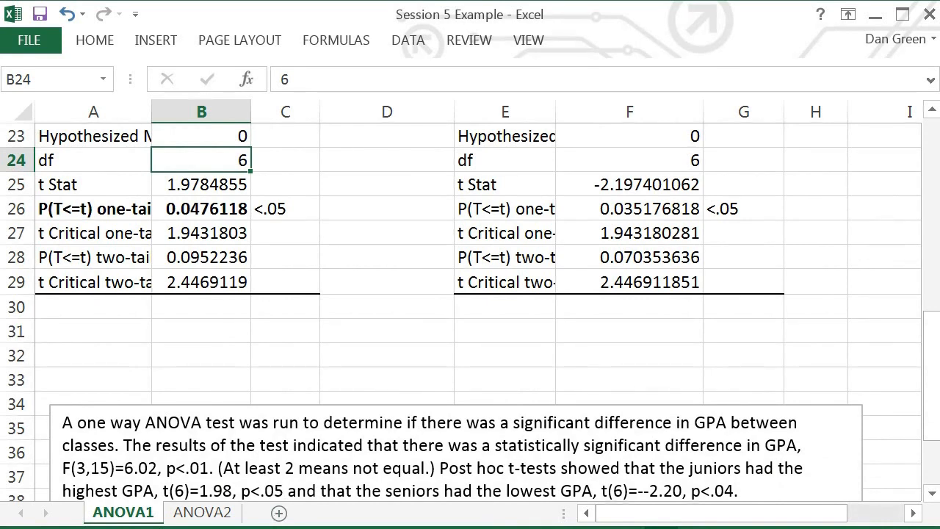
Remove the extra minus sign from the seniors' result in the summary so it reads t(6)=-2.20.
click(440, 491)
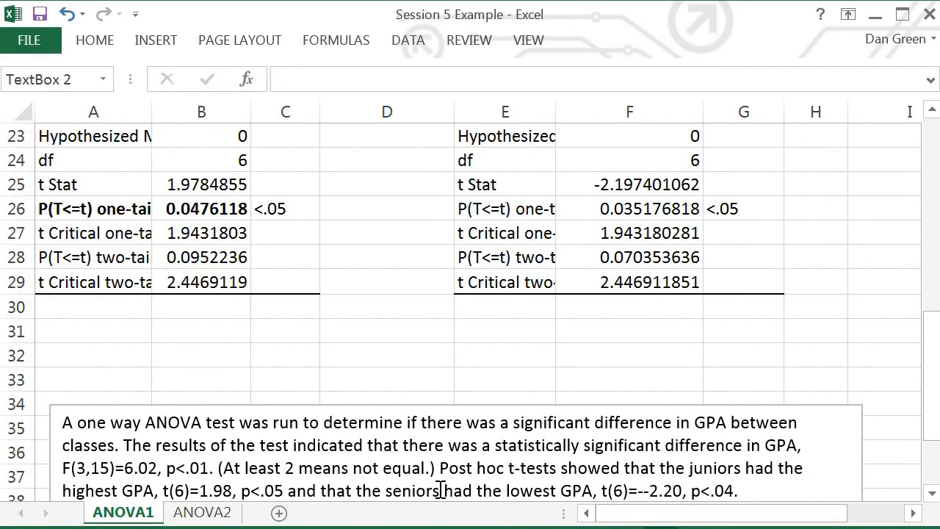
mouse_move(439, 491)
mouse_down()
mouse_move(385, 495)
mouse_move(423, 423)
mouse_move(414, 290)
mouse_move(546, 292)
mouse_move(600, 272)
mouse_move(592, 272)
mouse_up()
click(546, 292)
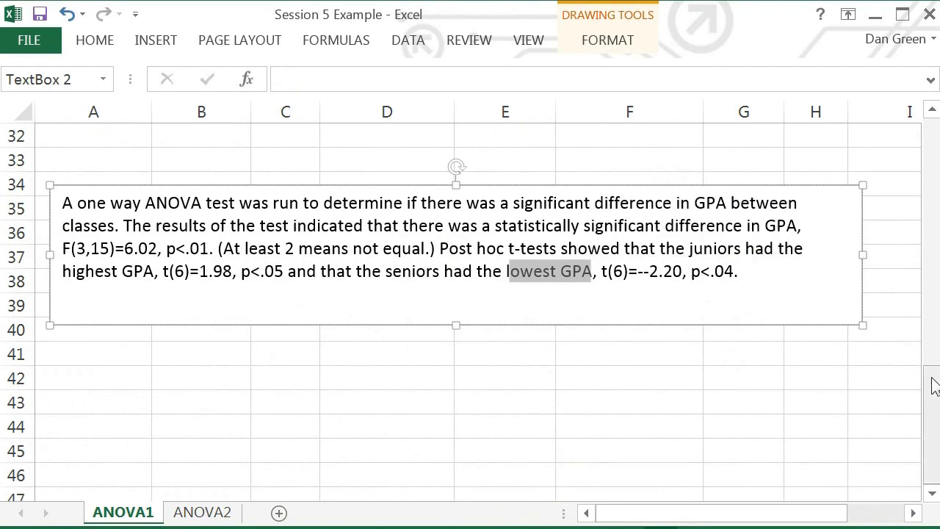
drag(933, 384, 934, 368)
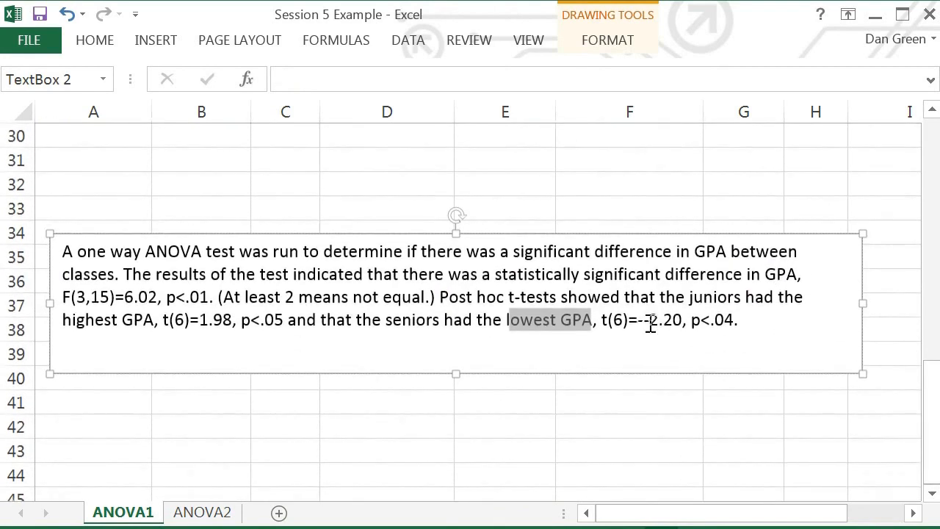
click(650, 322)
key(BackSpace)
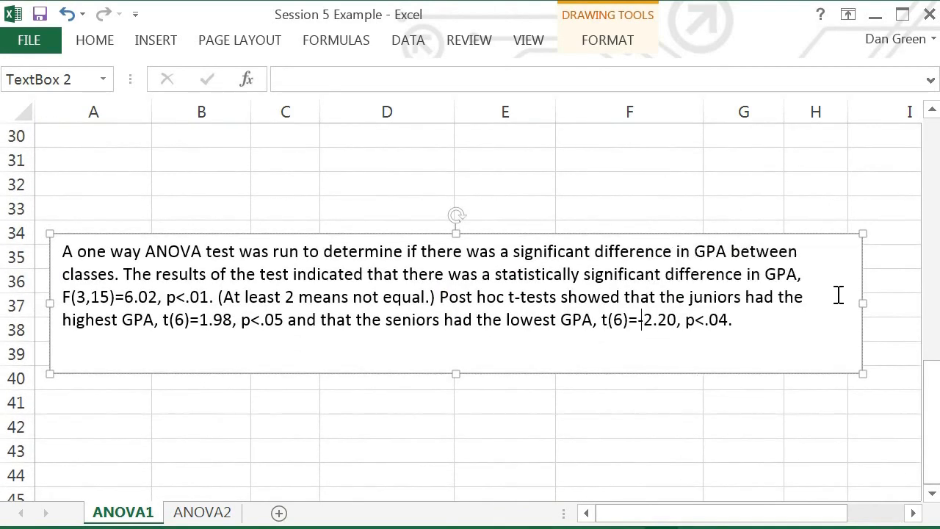
Move the summary text box up to about row 31, just beneath the two t-test tables.
drag(933, 376, 933, 320)
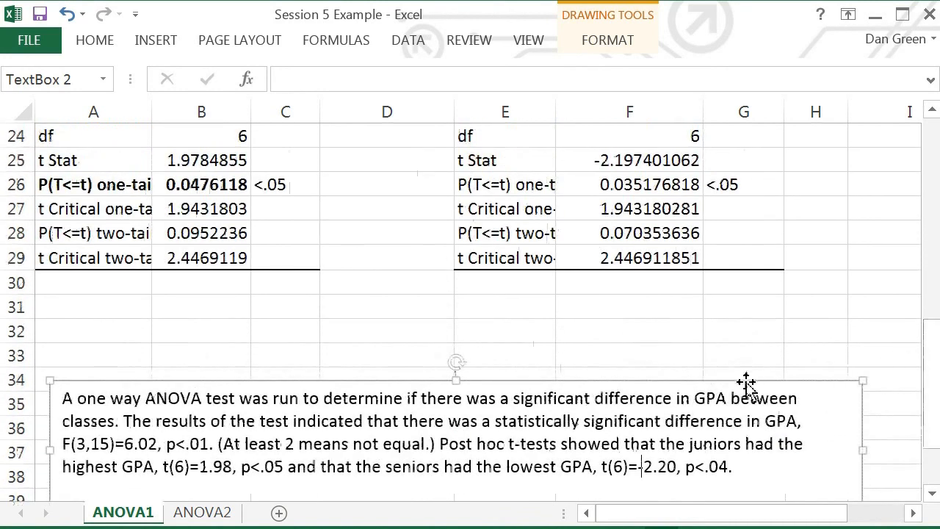
drag(745, 382, 741, 291)
drag(933, 370, 933, 343)
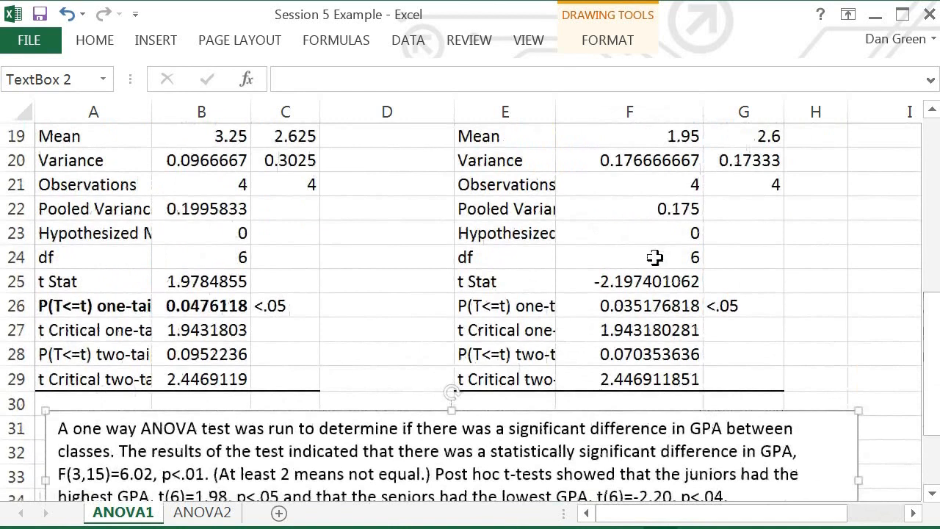
Compare the Senior versus Freshman t Stat and df with the seniors' t-test result in the summary.
click(494, 282)
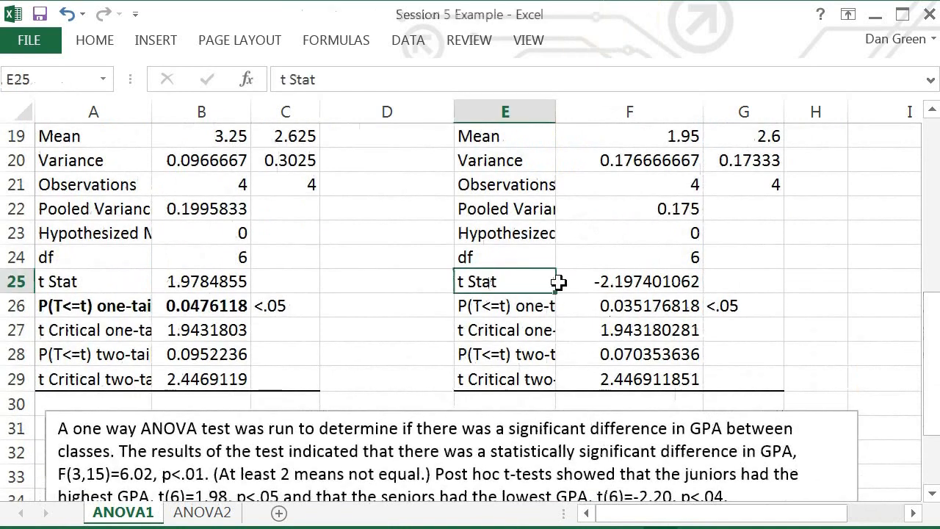
click(614, 284)
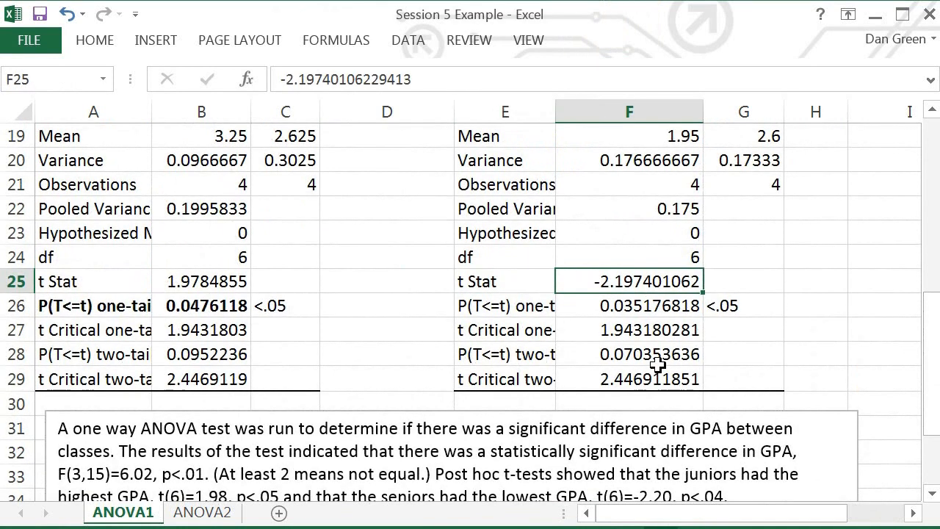
drag(932, 400, 931, 413)
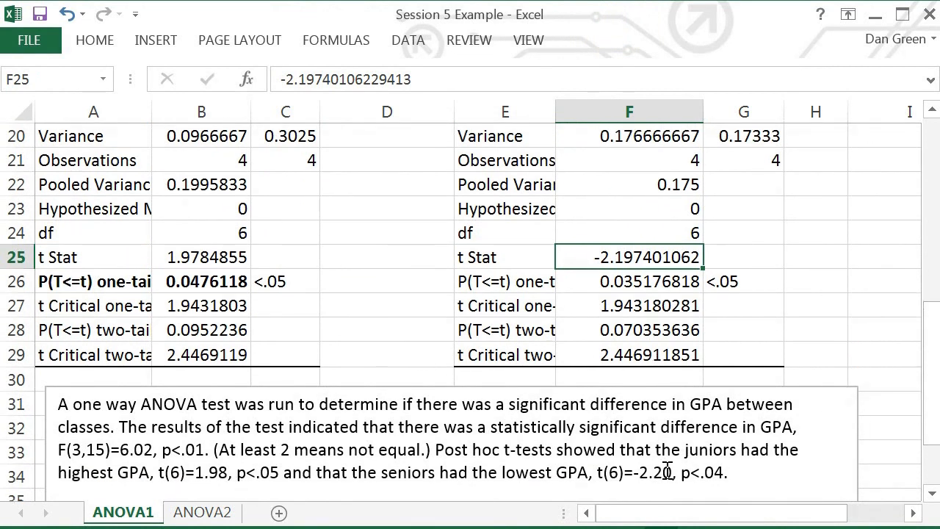
click(676, 235)
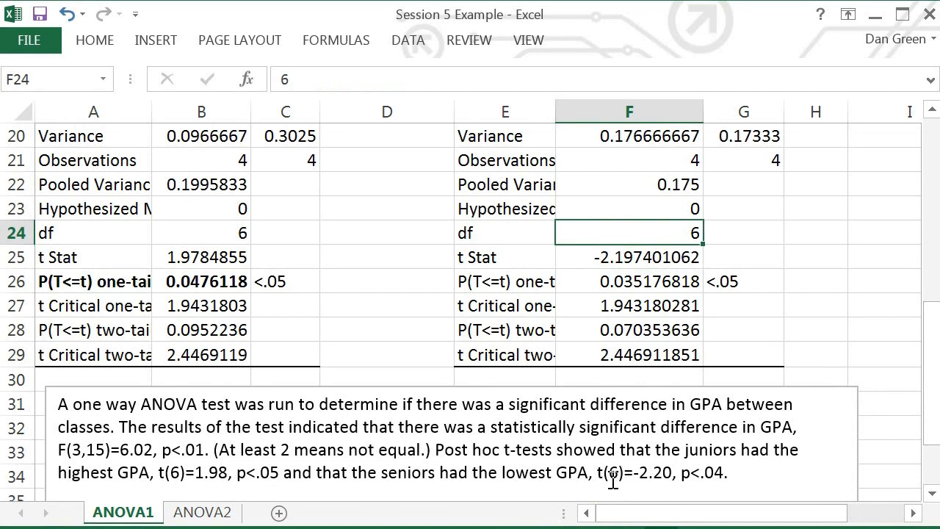